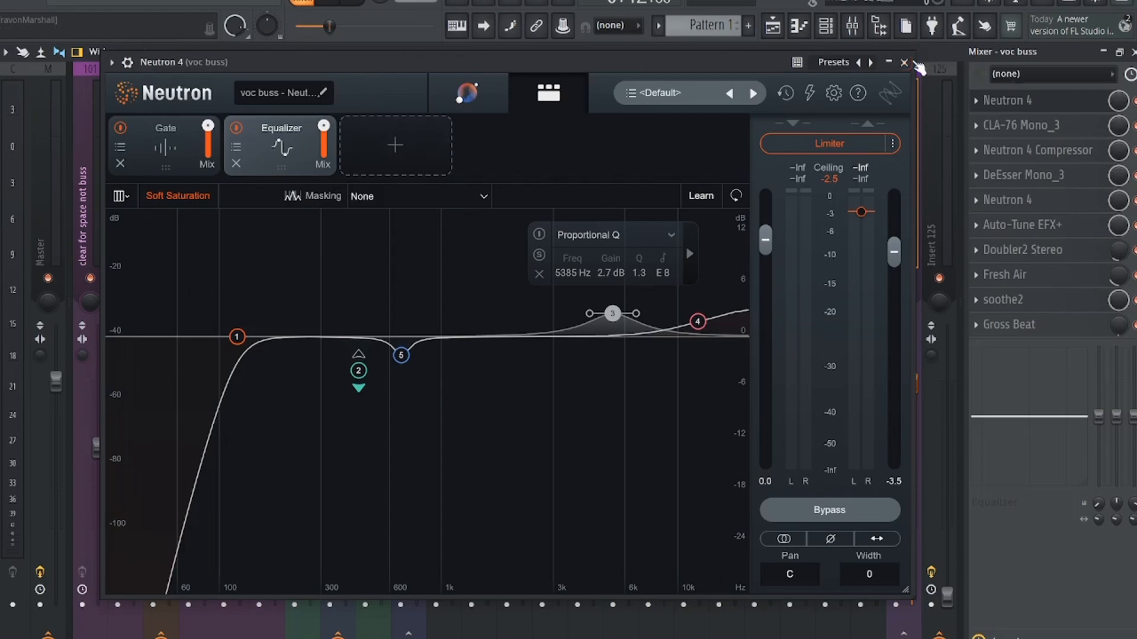
# Step: Review the gate, equalizer and limiter settings of the first Neutron 4 on the voc buss, and close the plugin
pyautogui.click(904, 62)
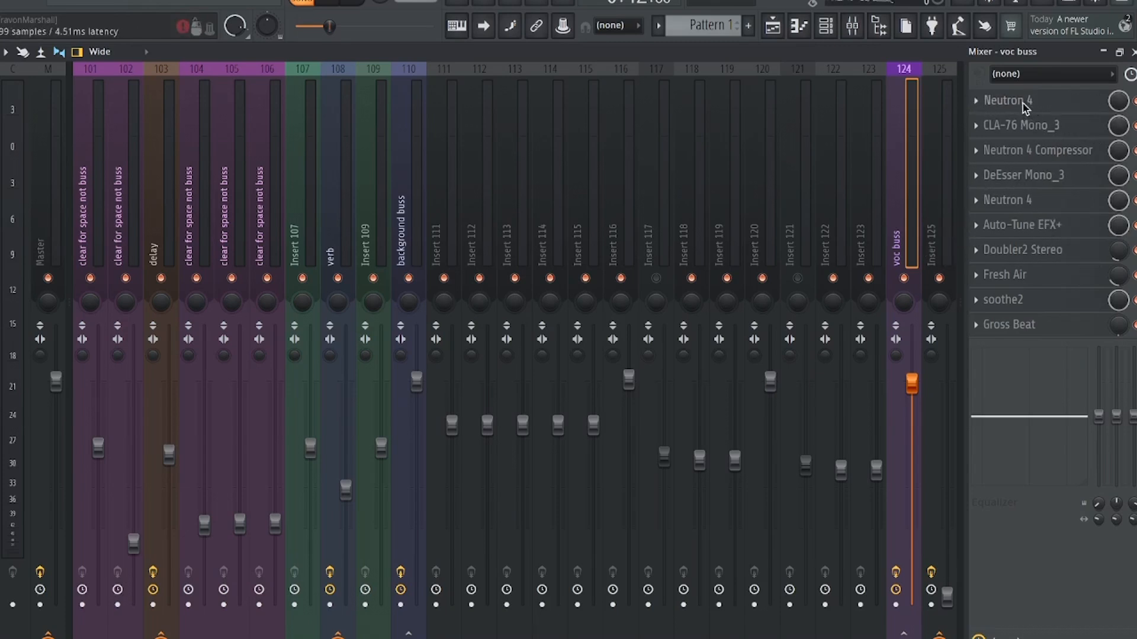
pyautogui.click(1007, 101)
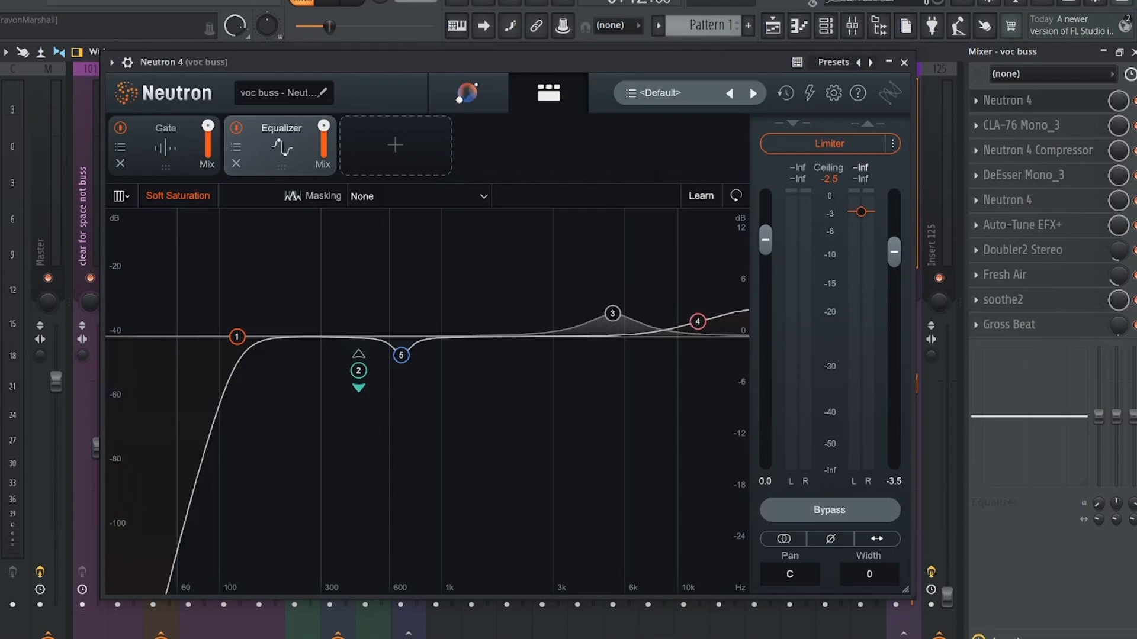
pyautogui.click(904, 62)
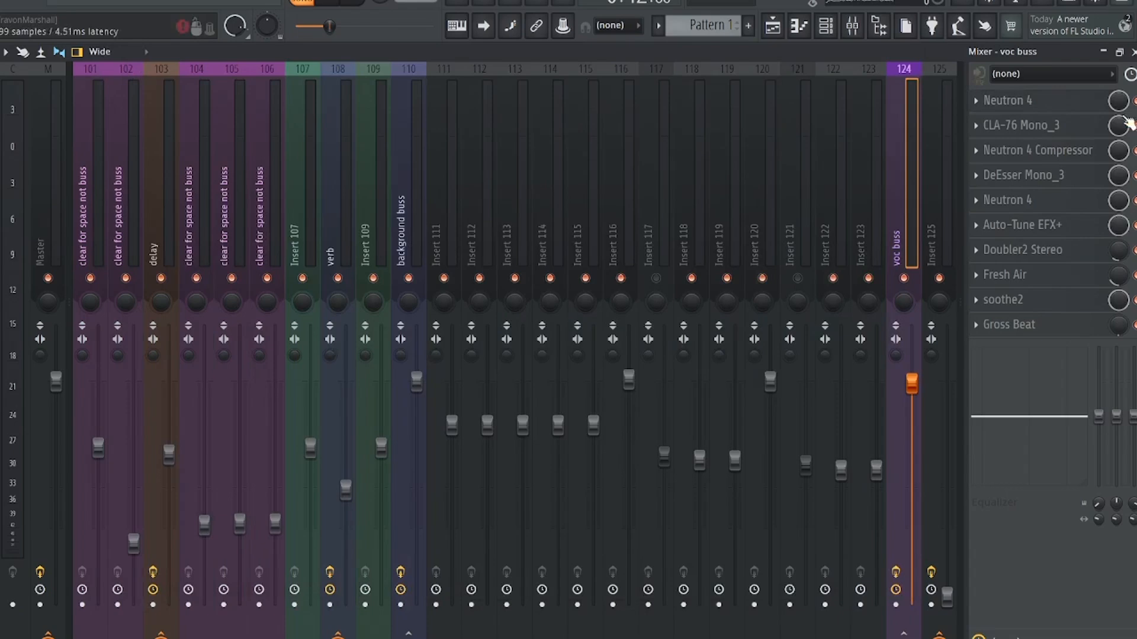
# Step: Inspect equalizer bands 4 and 7 in the second Neutron 4 on the voc buss, and close the plugin
pyautogui.click(1053, 202)
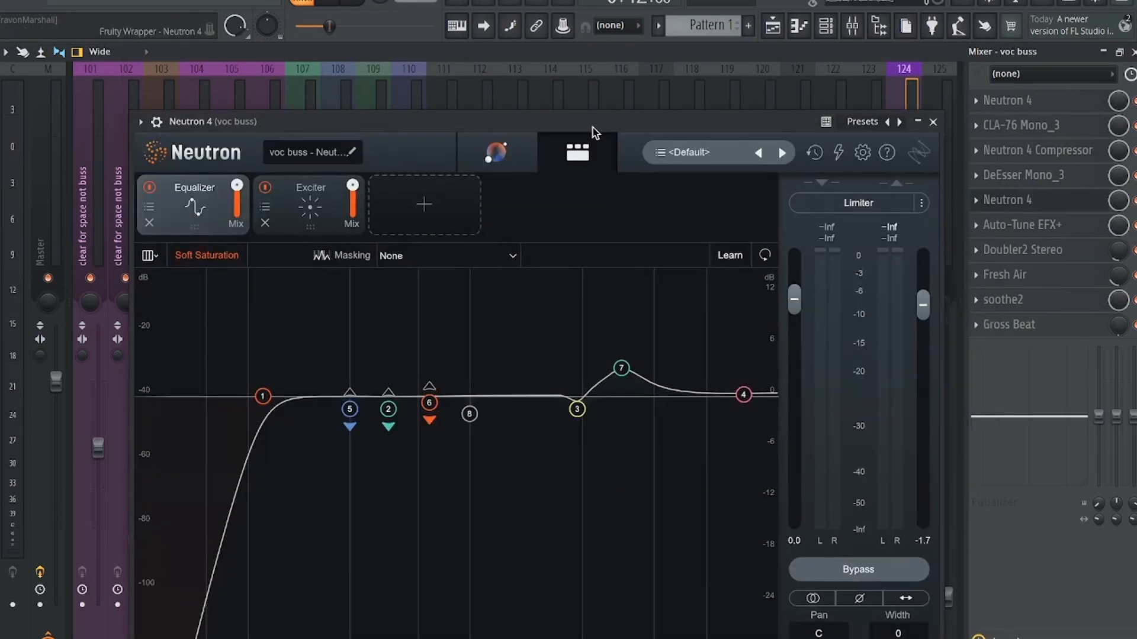
pyautogui.moveTo(592, 127); pyautogui.dragTo(584, 127)
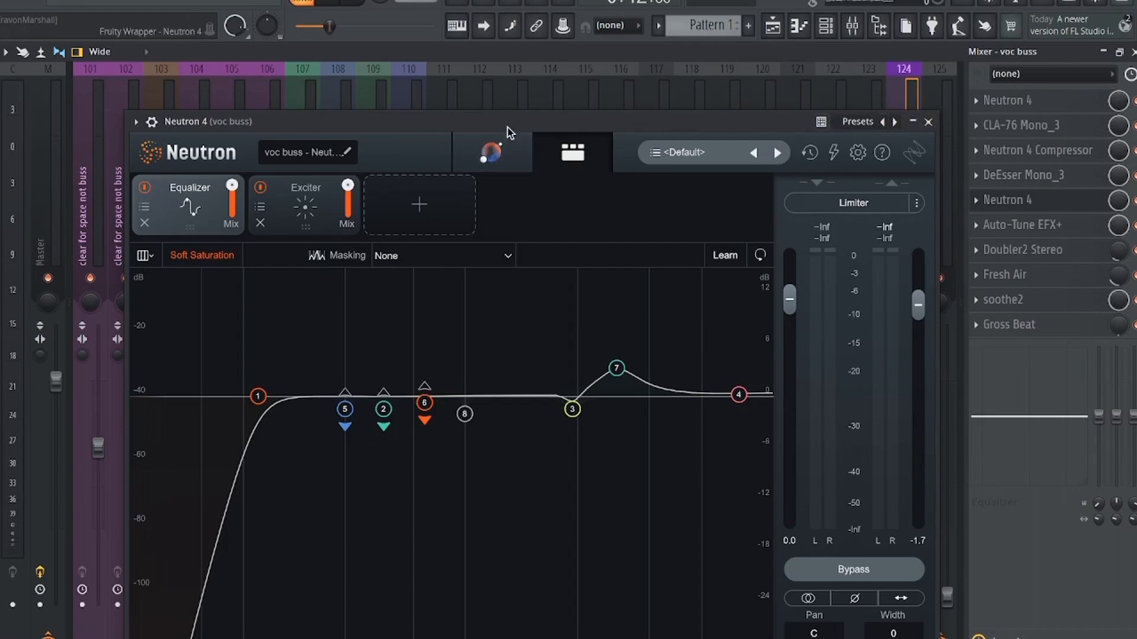
pyautogui.moveTo(507, 126); pyautogui.dragTo(486, 96)
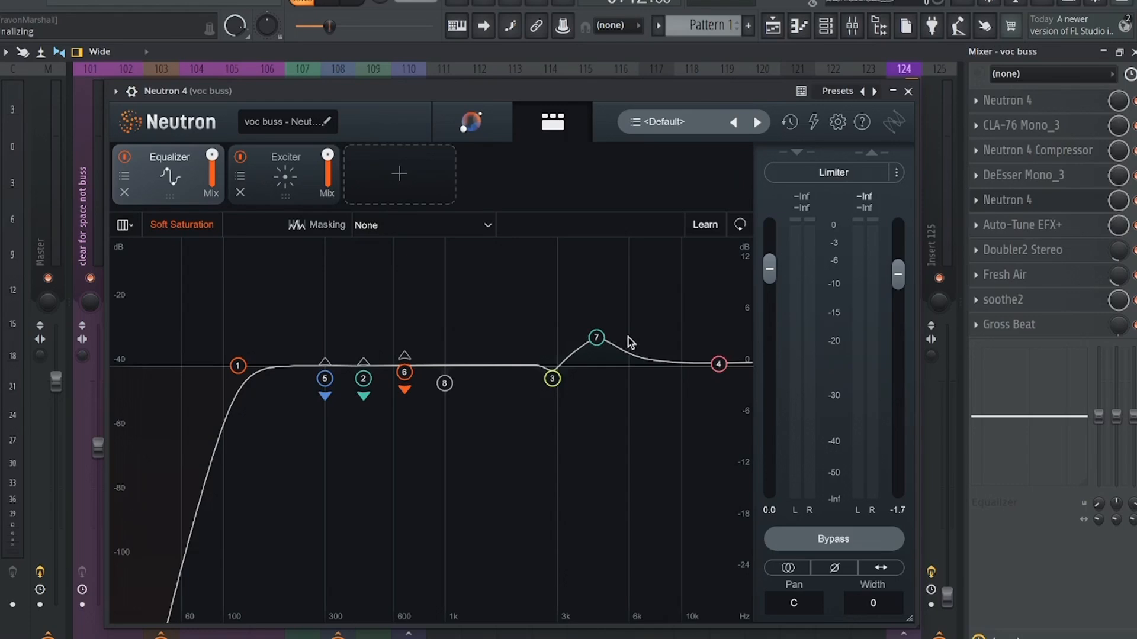
pyautogui.click(718, 365)
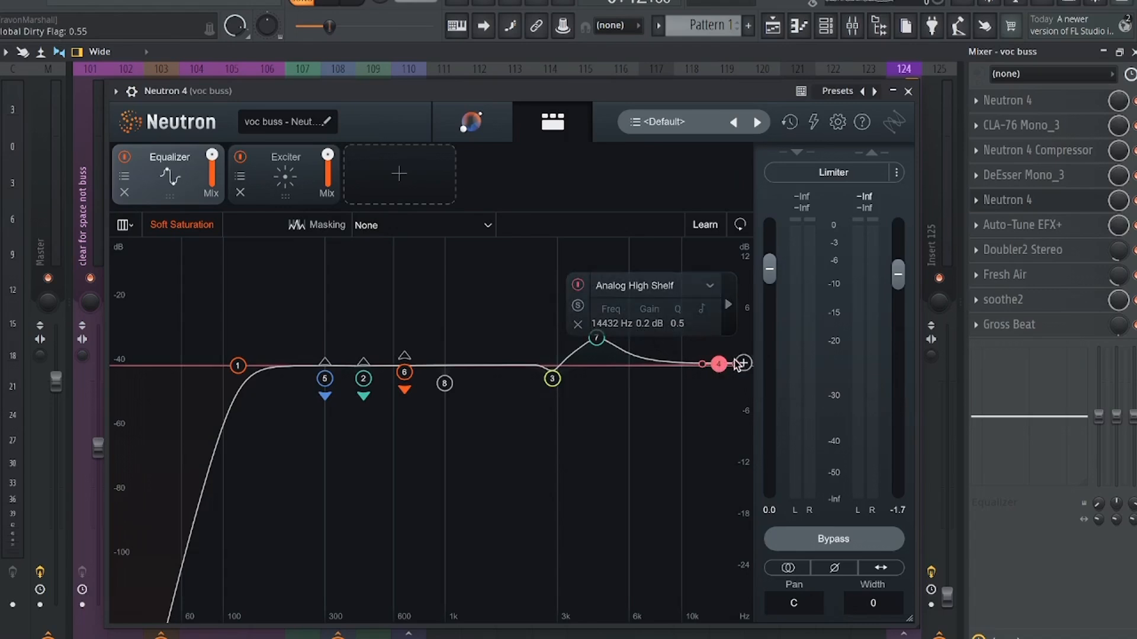
pyautogui.click(642, 419)
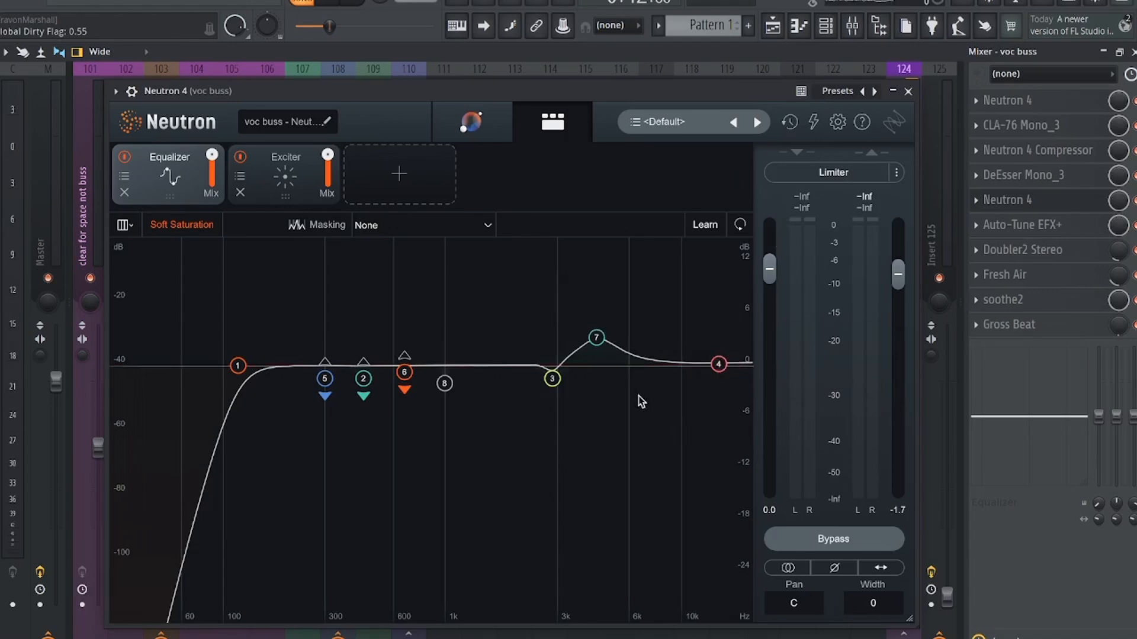
pyautogui.click(595, 346)
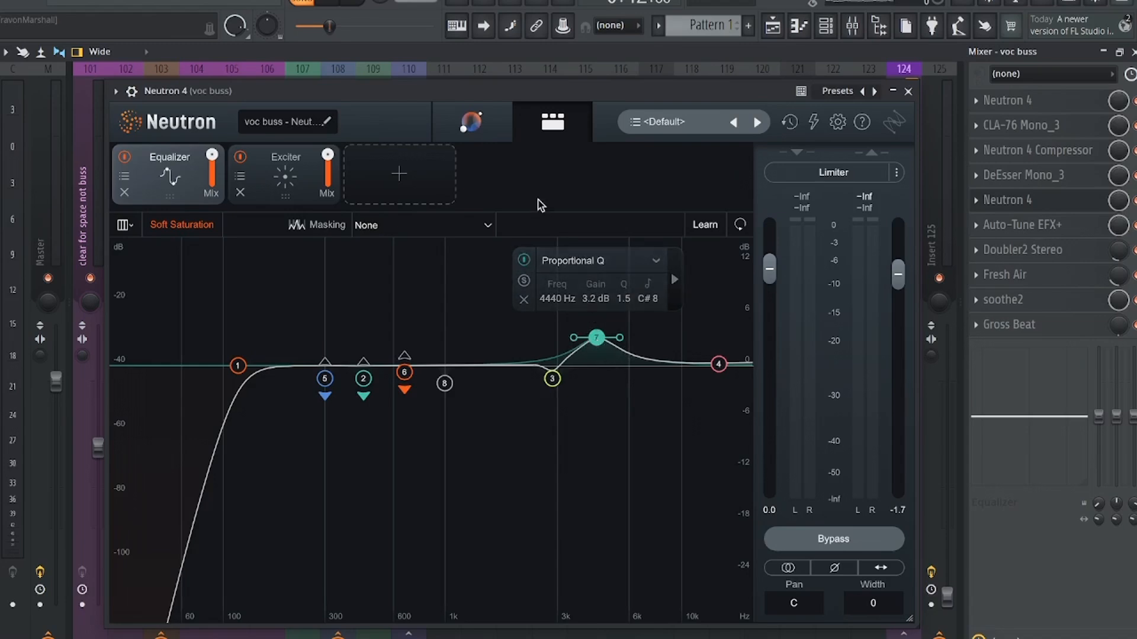
pyautogui.moveTo(514, 99); pyautogui.dragTo(516, 110)
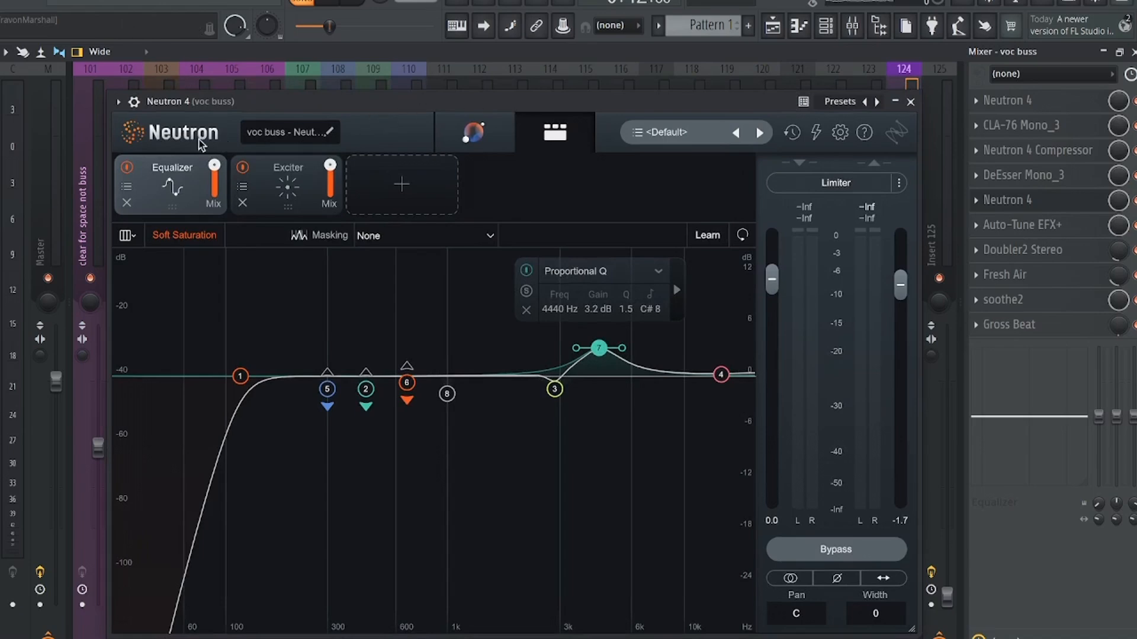
pyautogui.click(910, 101)
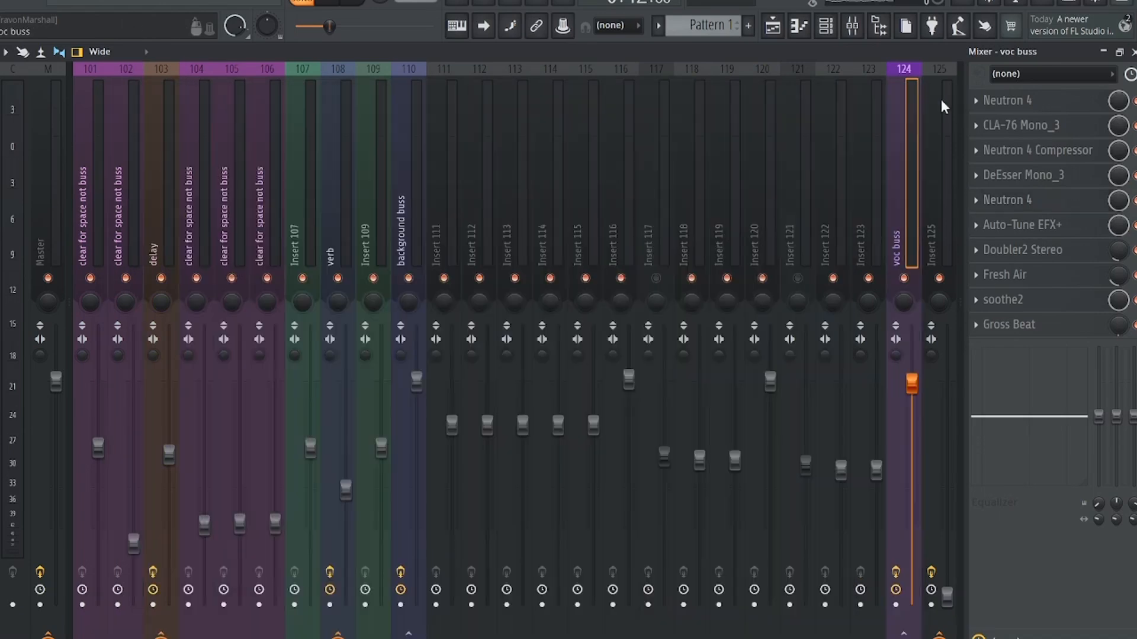
# Step: Compare the equalizer curves of the first and second Neutron 4 on the voc buss, closing each one
pyautogui.click(1007, 107)
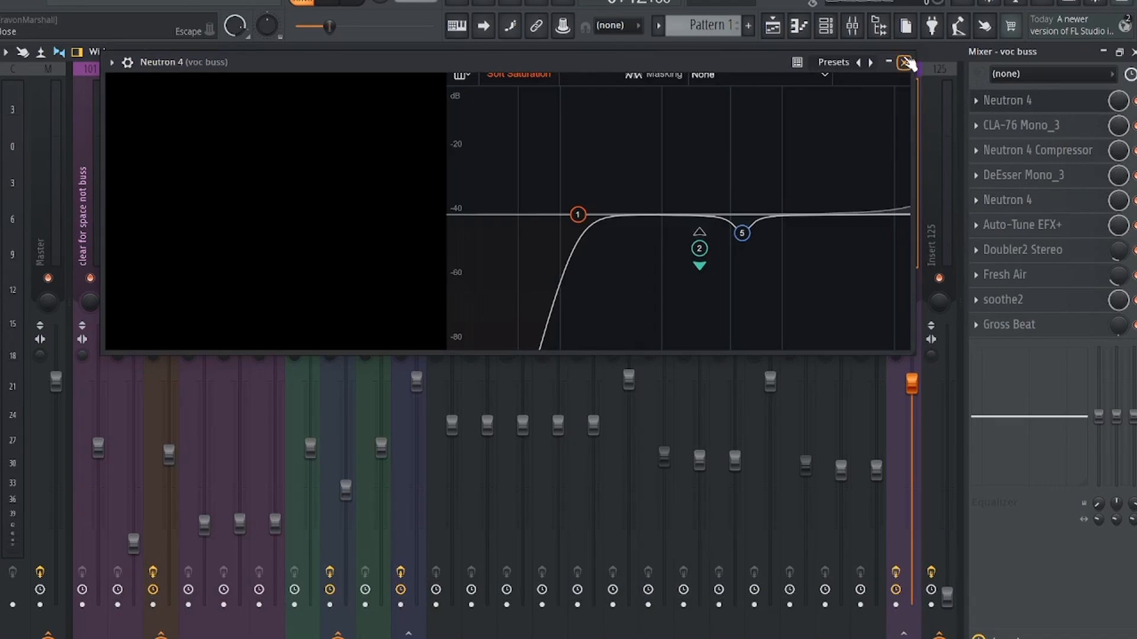
pyautogui.click(905, 62)
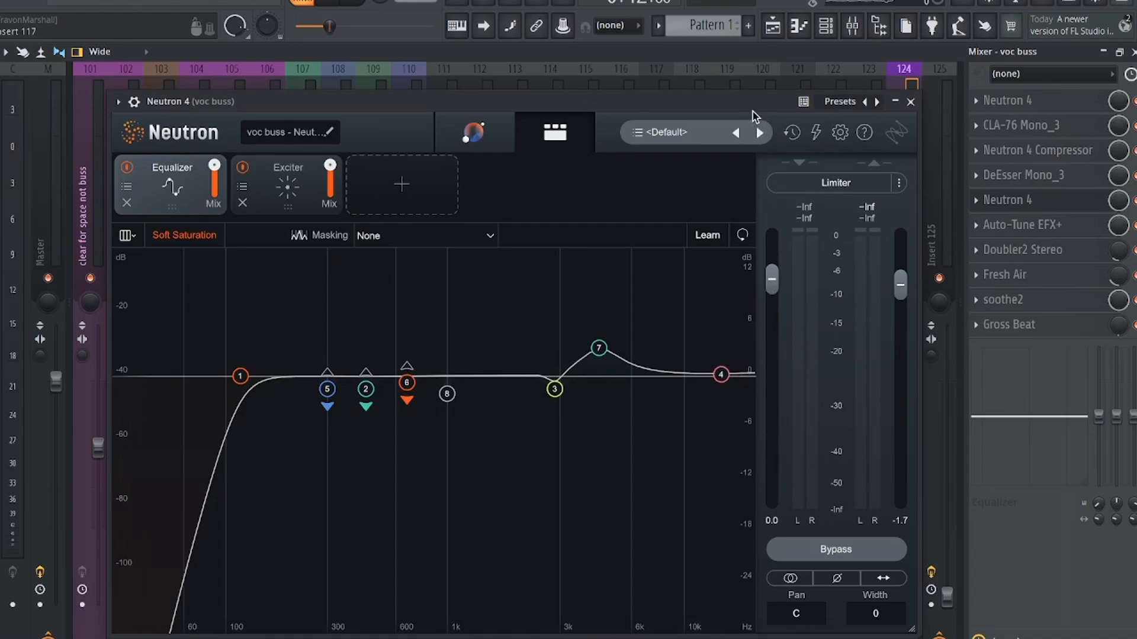
pyautogui.moveTo(752, 108); pyautogui.dragTo(732, 107)
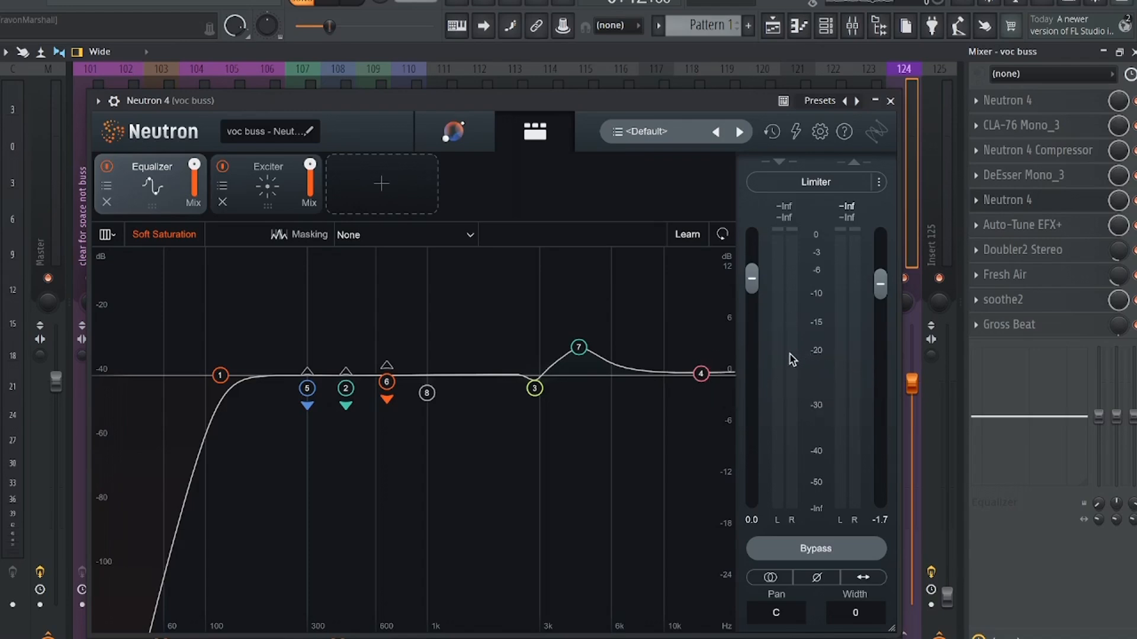
pyautogui.click(889, 102)
# Step: Try Medium Chamber and Hall reverb types in the verb channel's first Neoverb Pro, restoring Plate and Large Chamber
pyautogui.moveTo(727, 93); pyautogui.dragTo(684, 90)
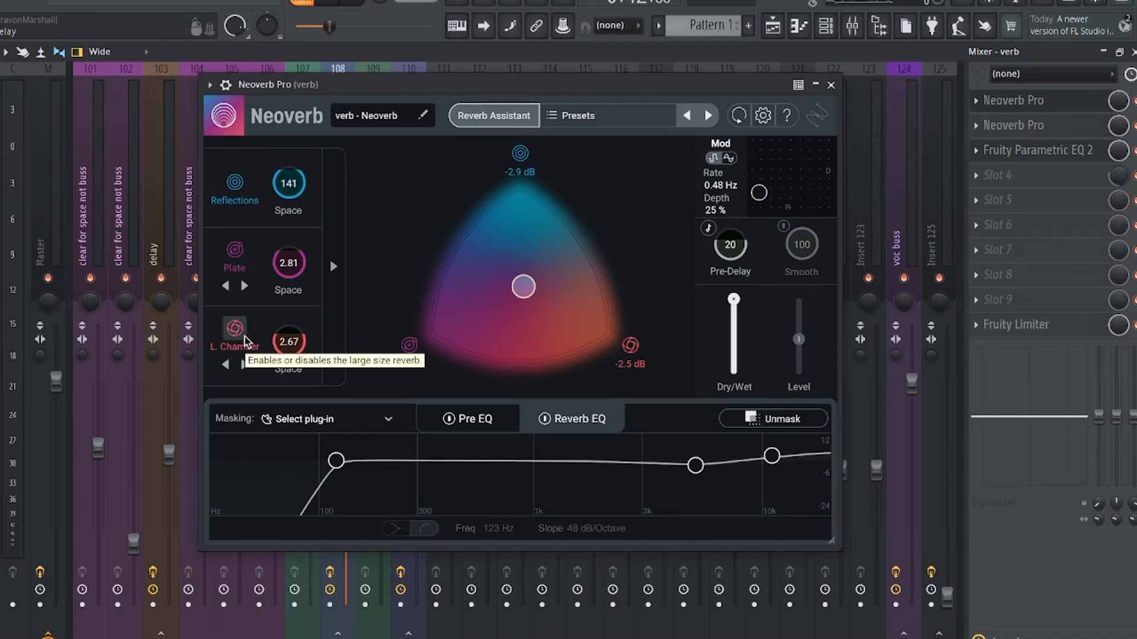
pyautogui.click(245, 286)
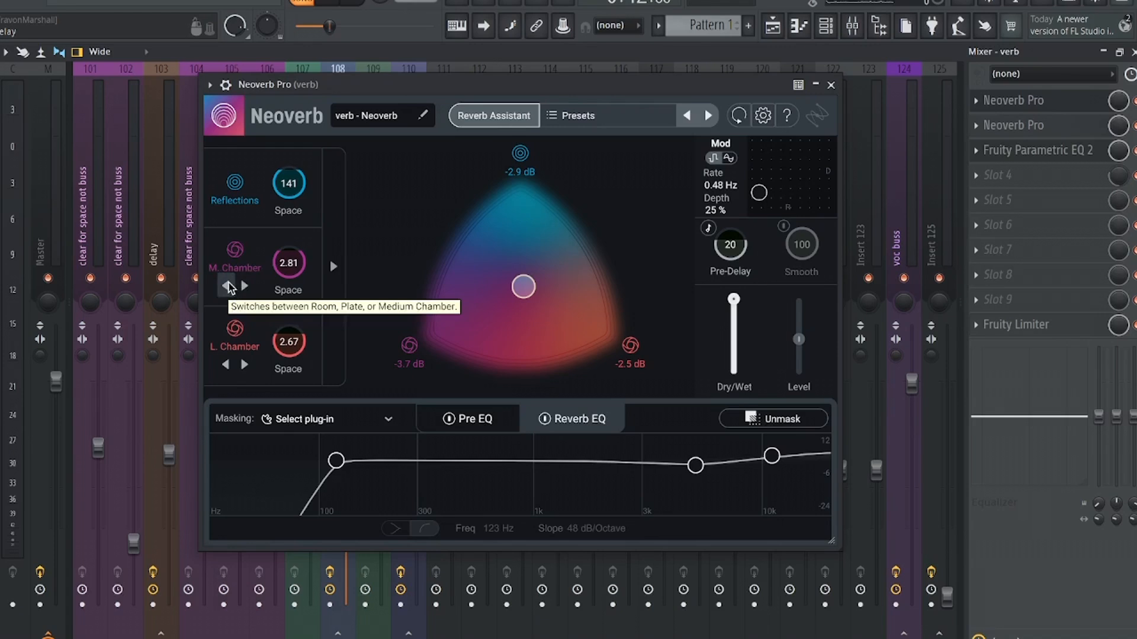
pyautogui.click(227, 287)
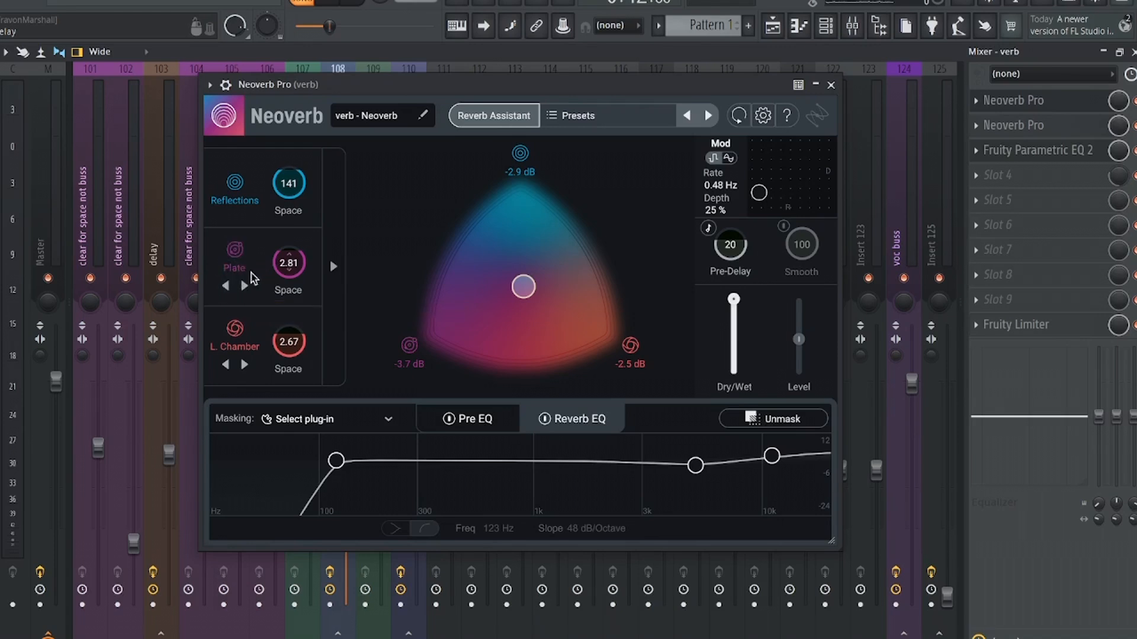
pyautogui.click(245, 365)
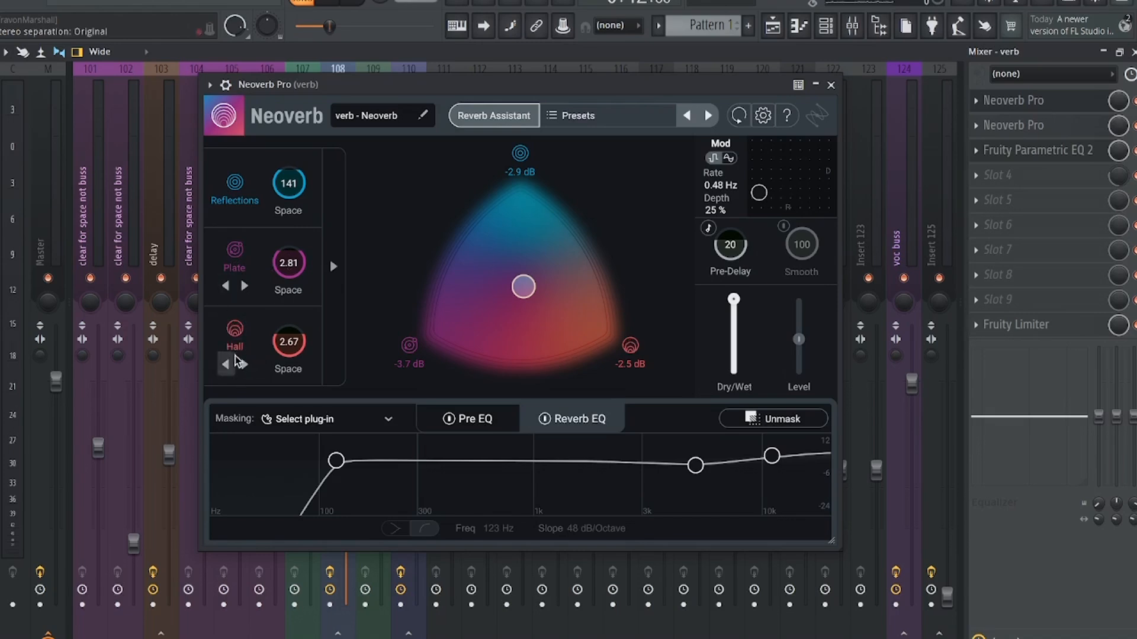
pyautogui.click(243, 366)
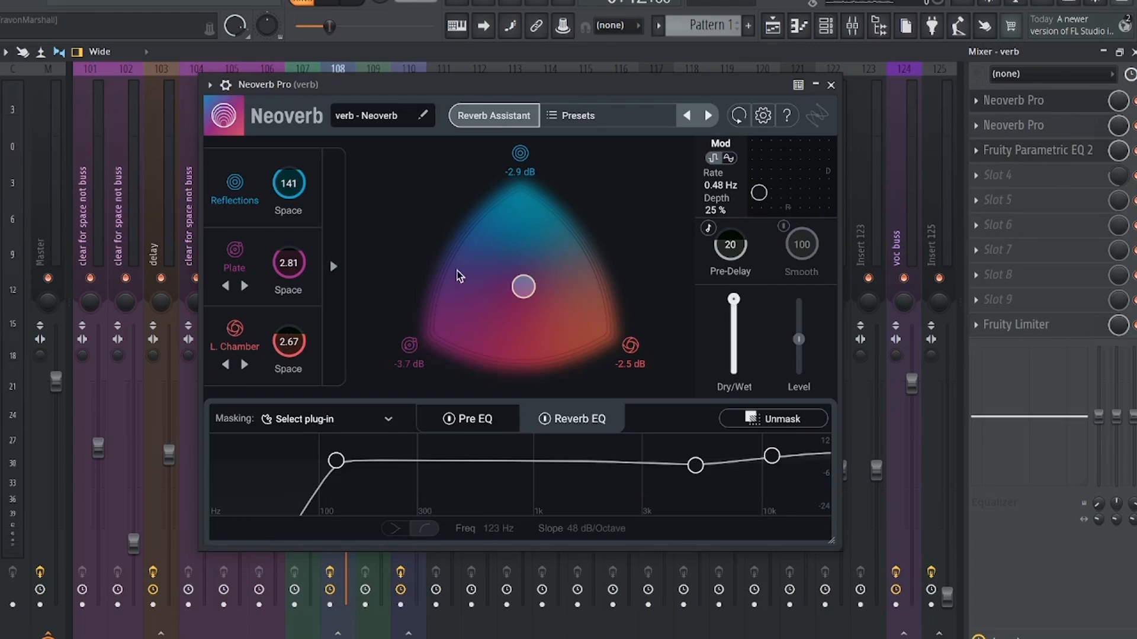
# Step: Examine the first Neoverb Pro's modulation and Reverb EQ settings, close it, and open the verb channel's Fruity Parametric EQ 2
pyautogui.moveTo(749, 364)
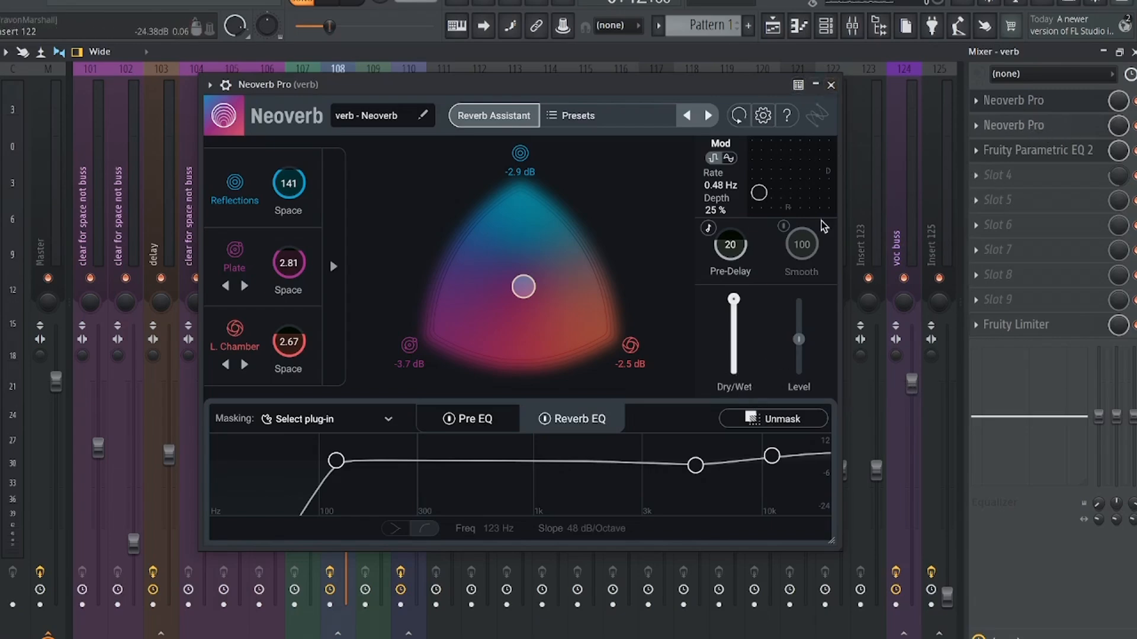
pyautogui.moveTo(607, 83); pyautogui.dragTo(512, 36)
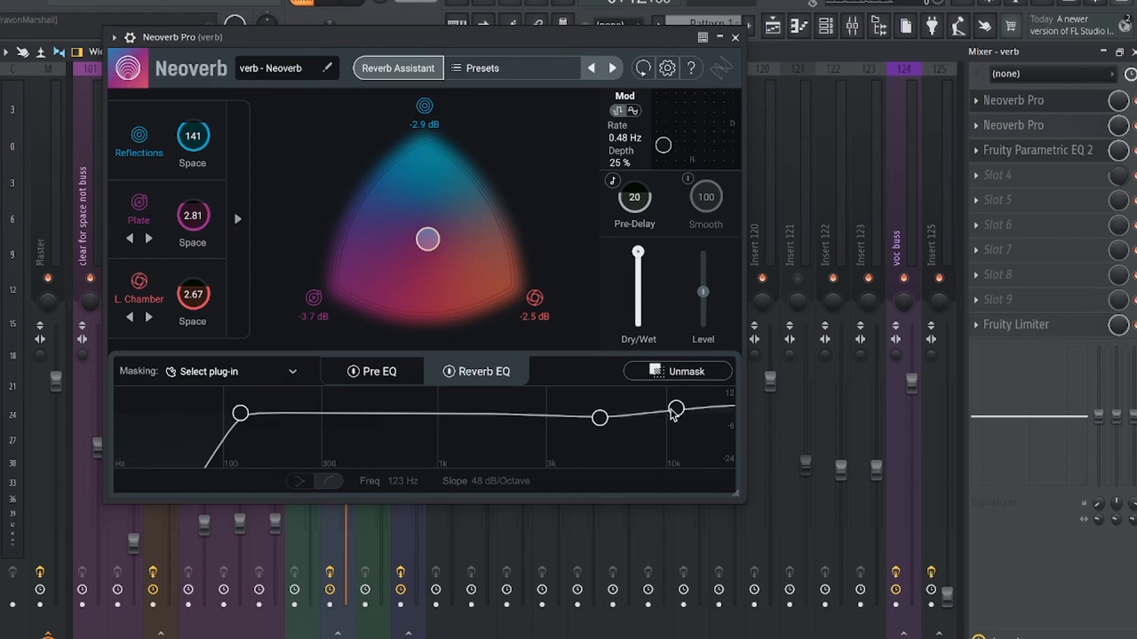
pyautogui.press('Escape')
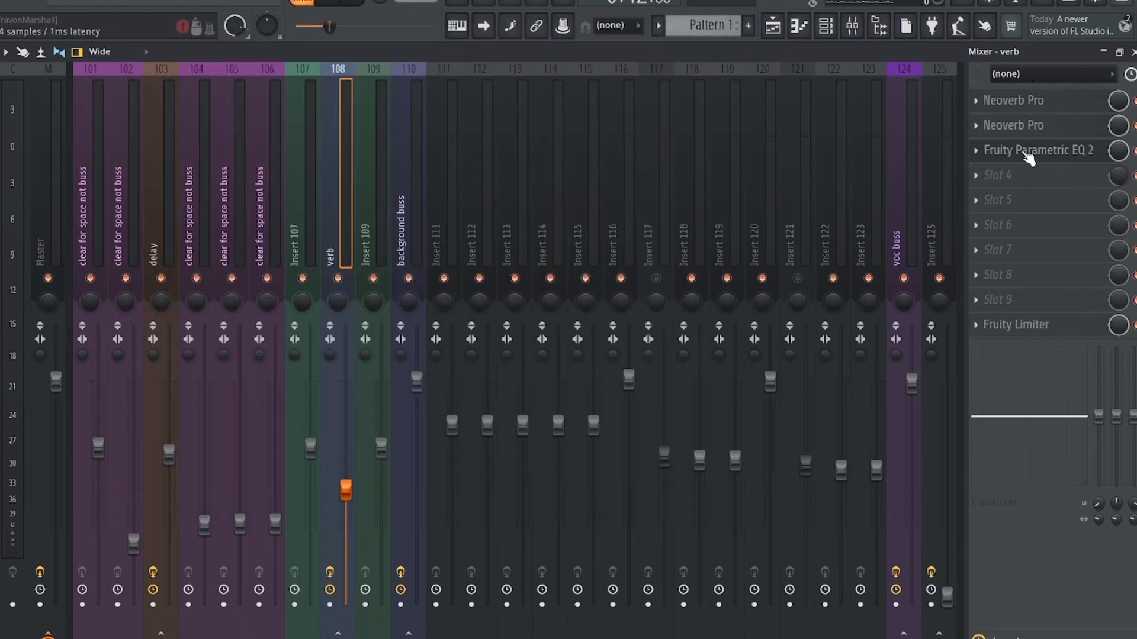
pyautogui.click(1028, 155)
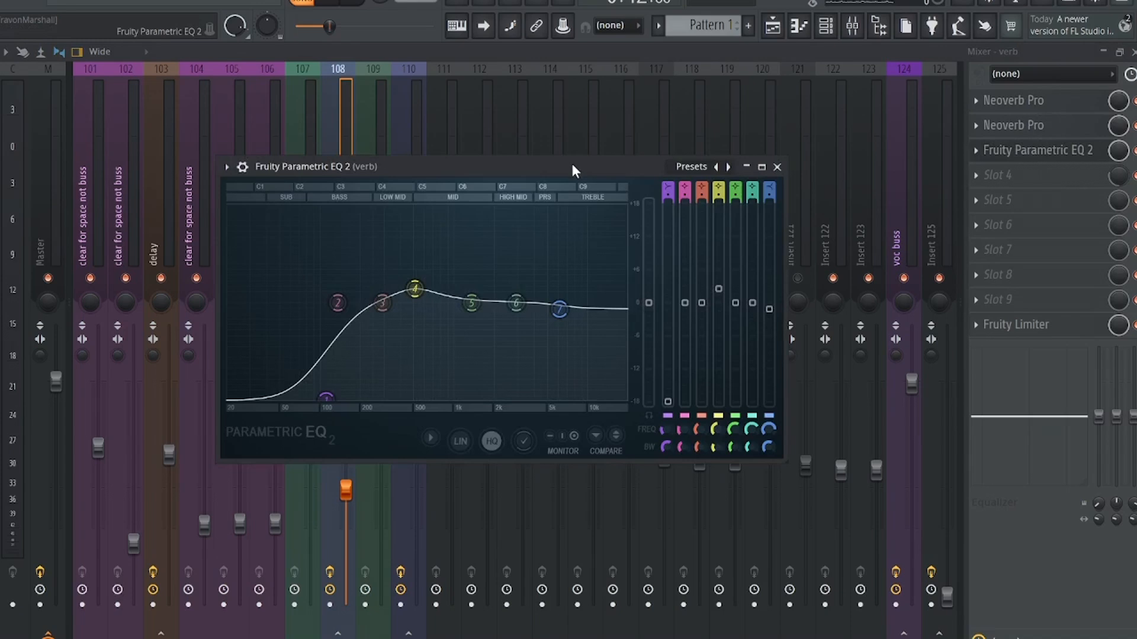
pyautogui.moveTo(572, 170); pyautogui.dragTo(561, 132)
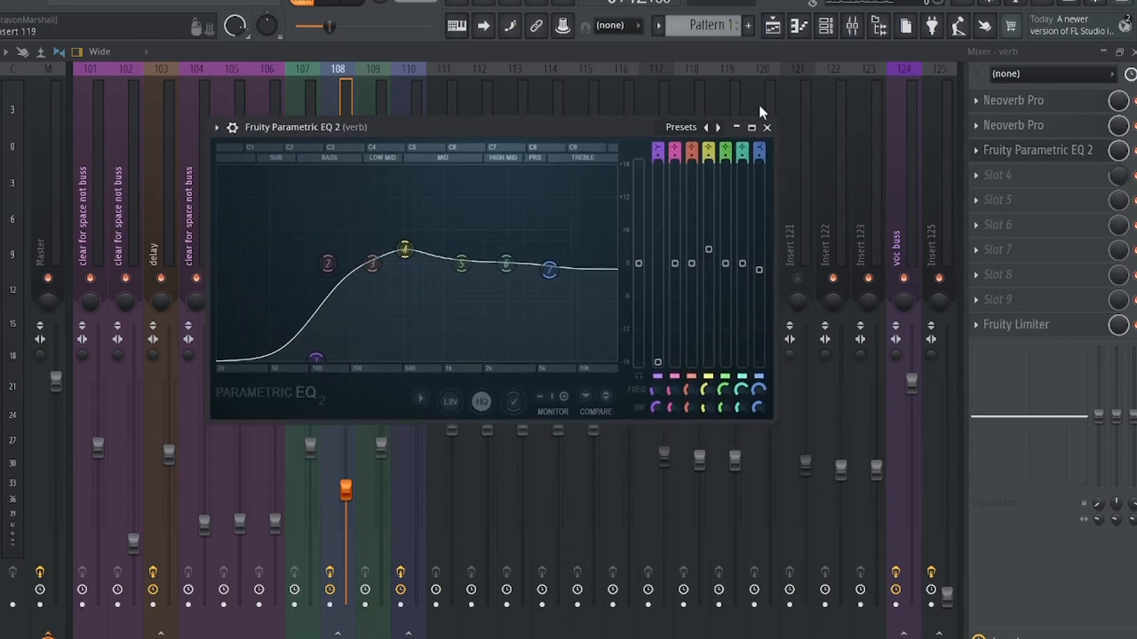
# Step: Compare the reverb settings of the second and first Neoverb Pro on the verb channel, closing both
pyautogui.click(1044, 134)
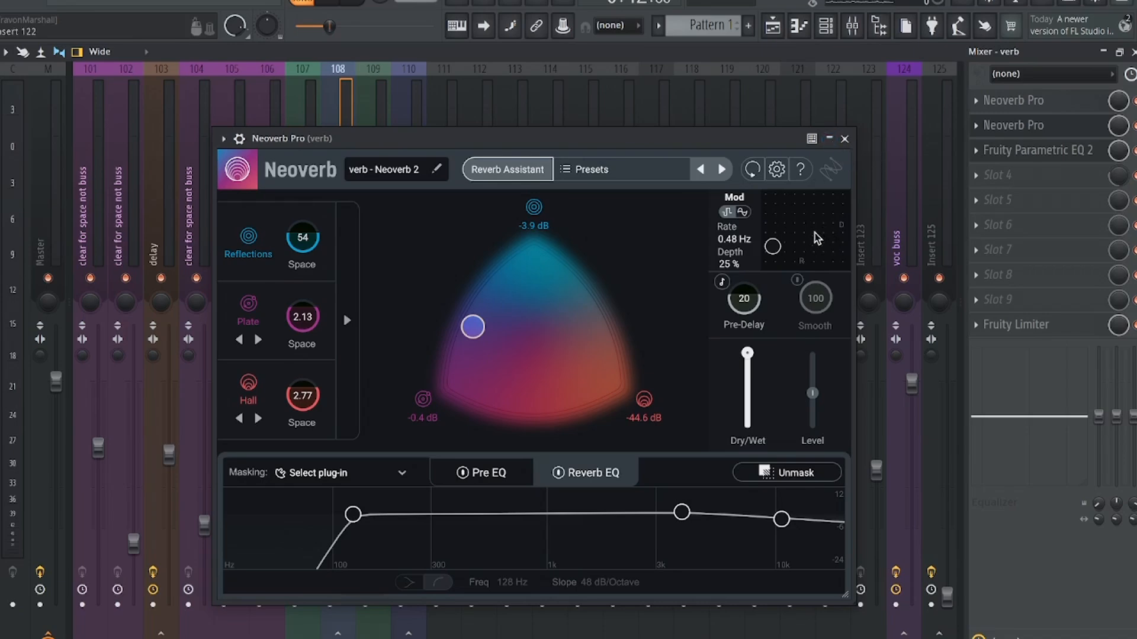
pyautogui.click(1057, 102)
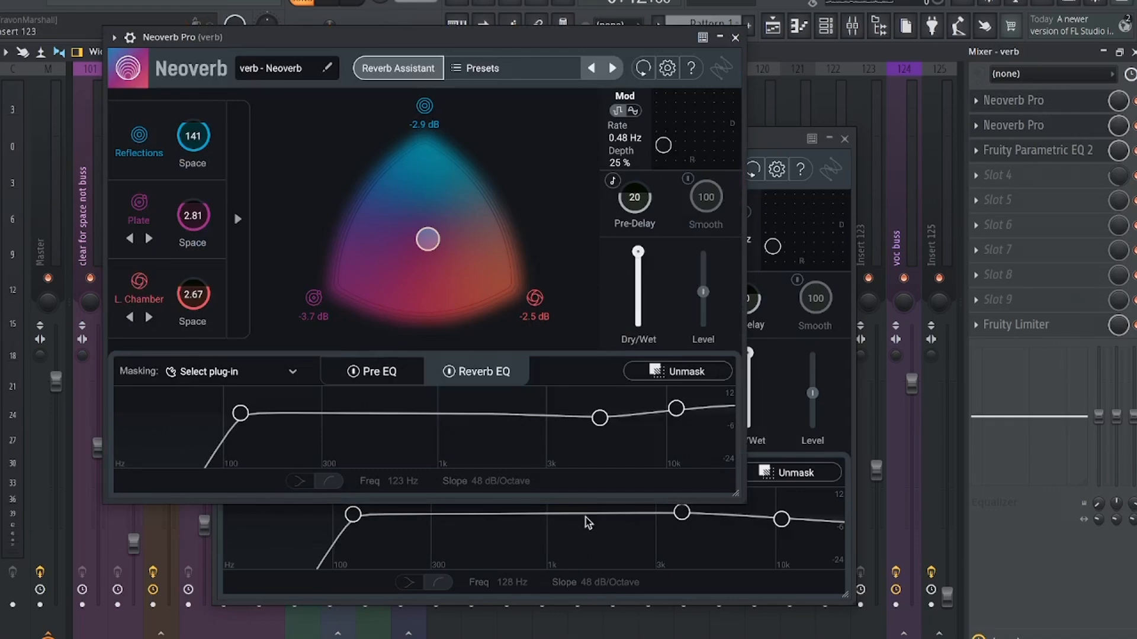
pyautogui.click(735, 38)
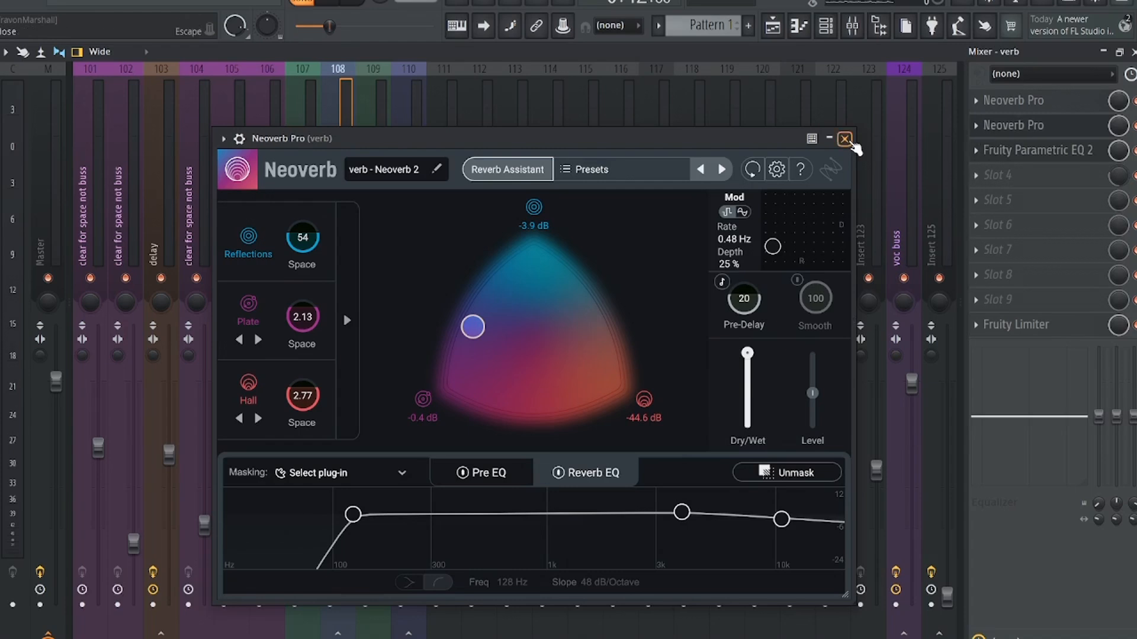
pyautogui.click(845, 139)
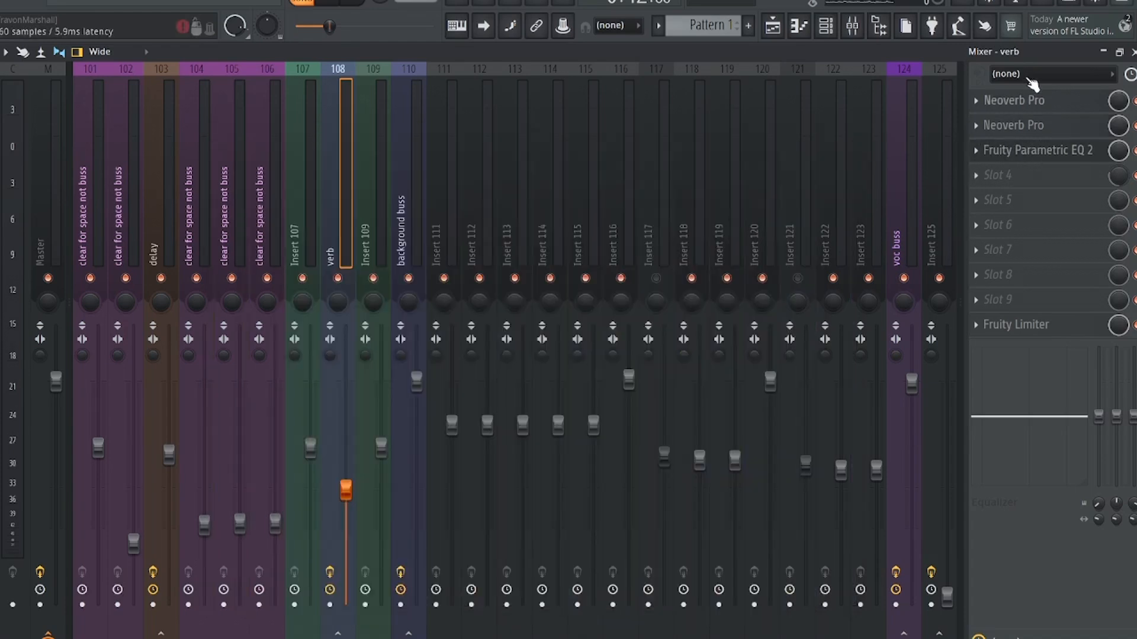
# Step: Recheck the Fruity Parametric EQ 2 curve and the first Neoverb Pro on the verb channel, closing both plugins
pyautogui.click(1012, 154)
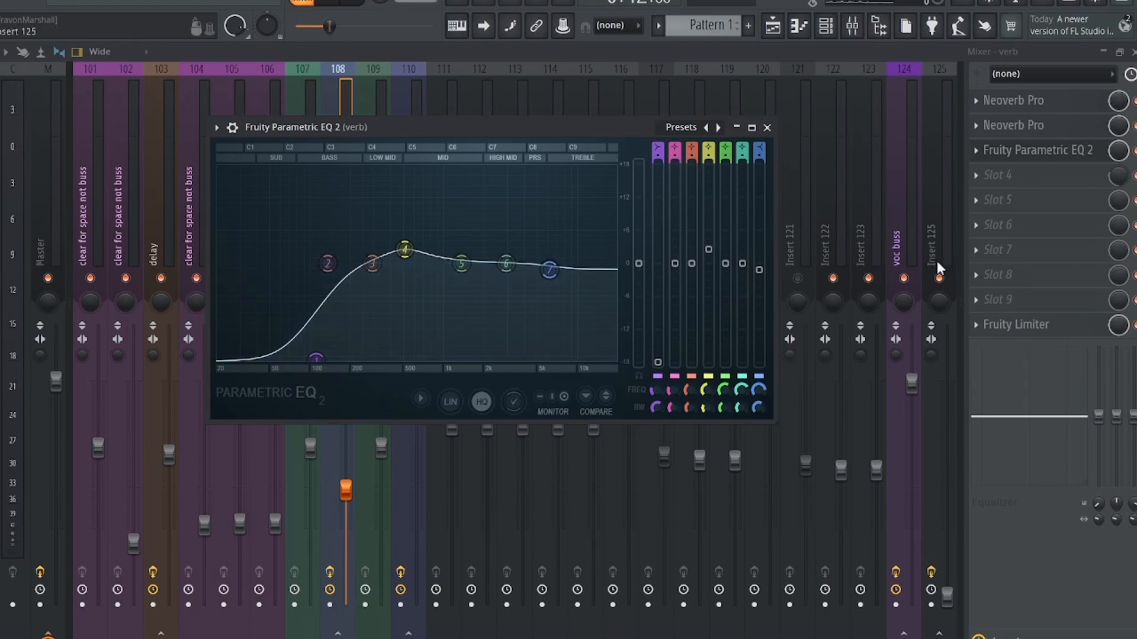
pyautogui.click(1001, 104)
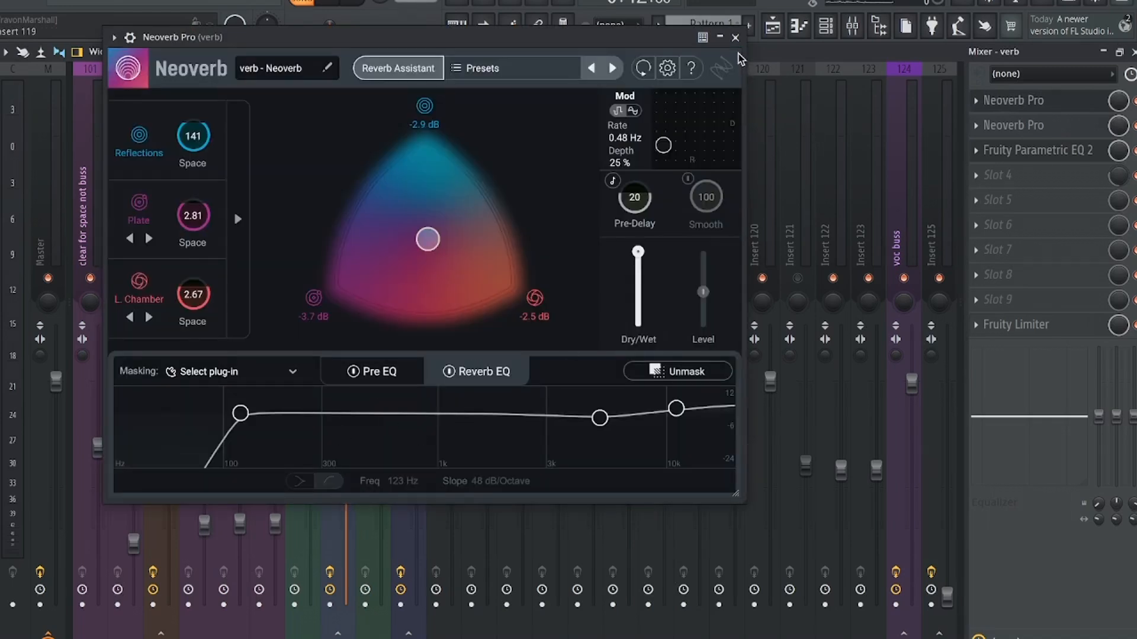
pyautogui.click(735, 37)
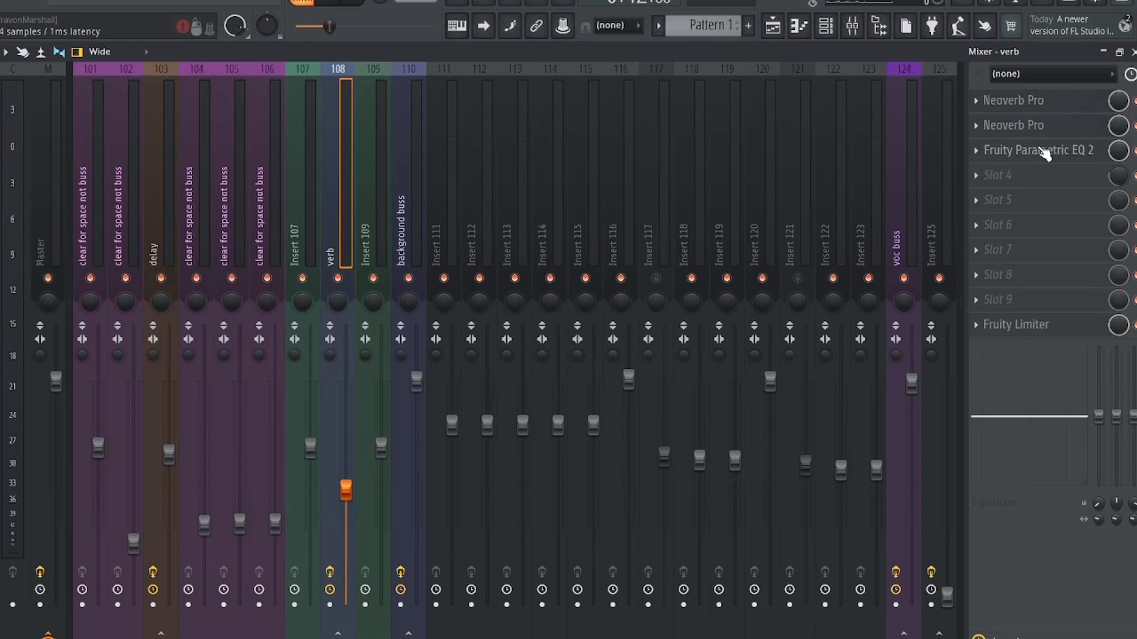
pyautogui.click(1020, 151)
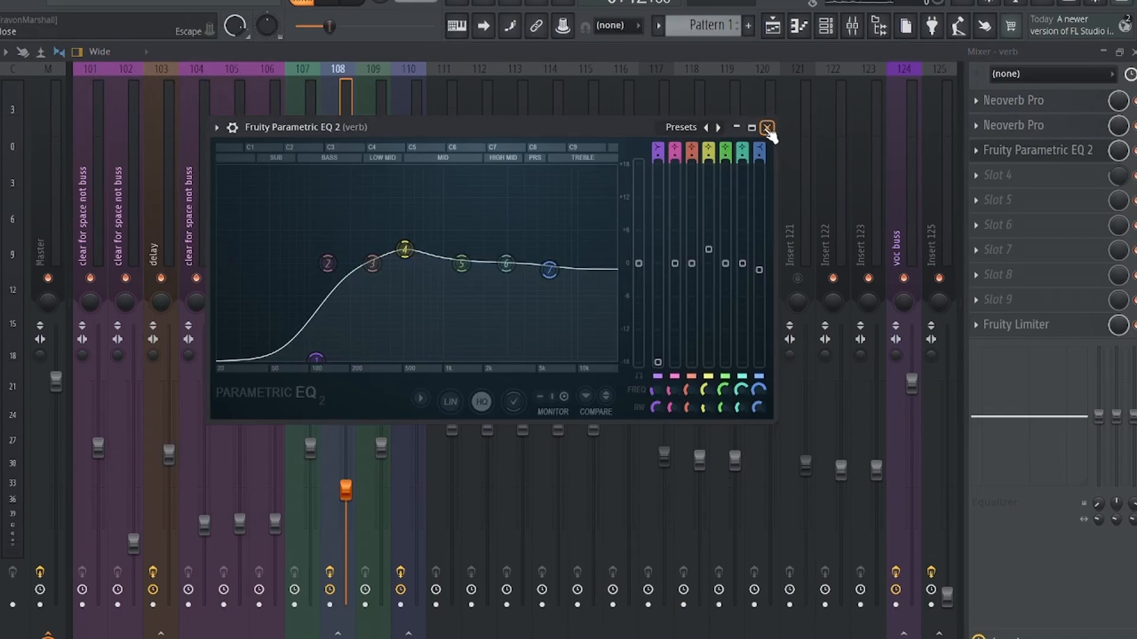
pyautogui.click(767, 128)
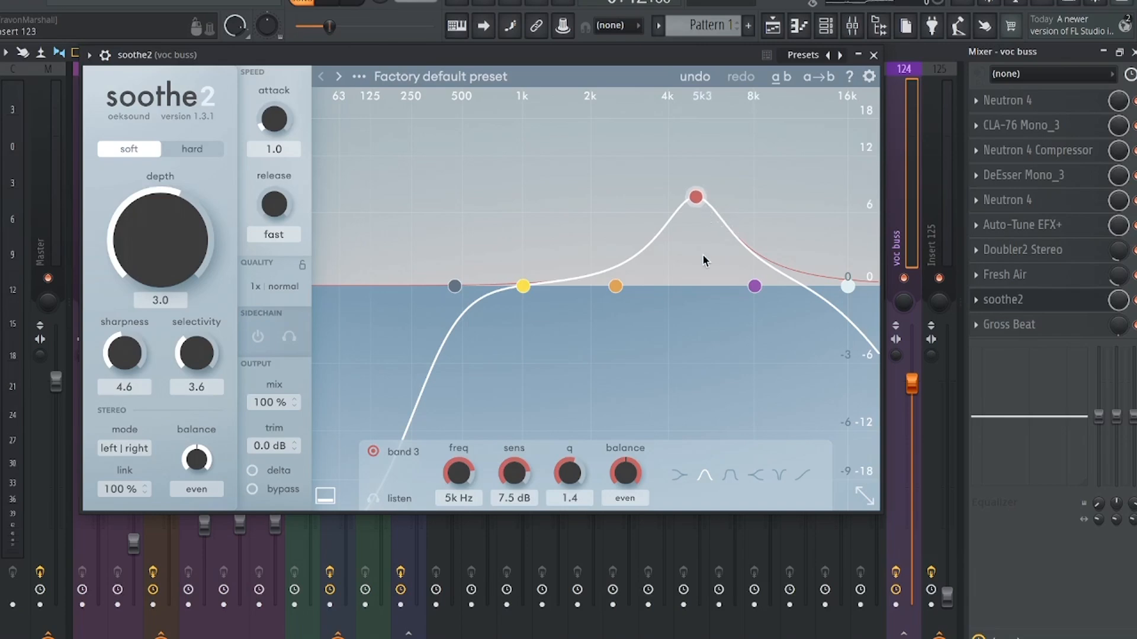
# Step: Revisit the first Neutron 4 equalizer curve on the voc buss and return to soothe2
pyautogui.click(1020, 106)
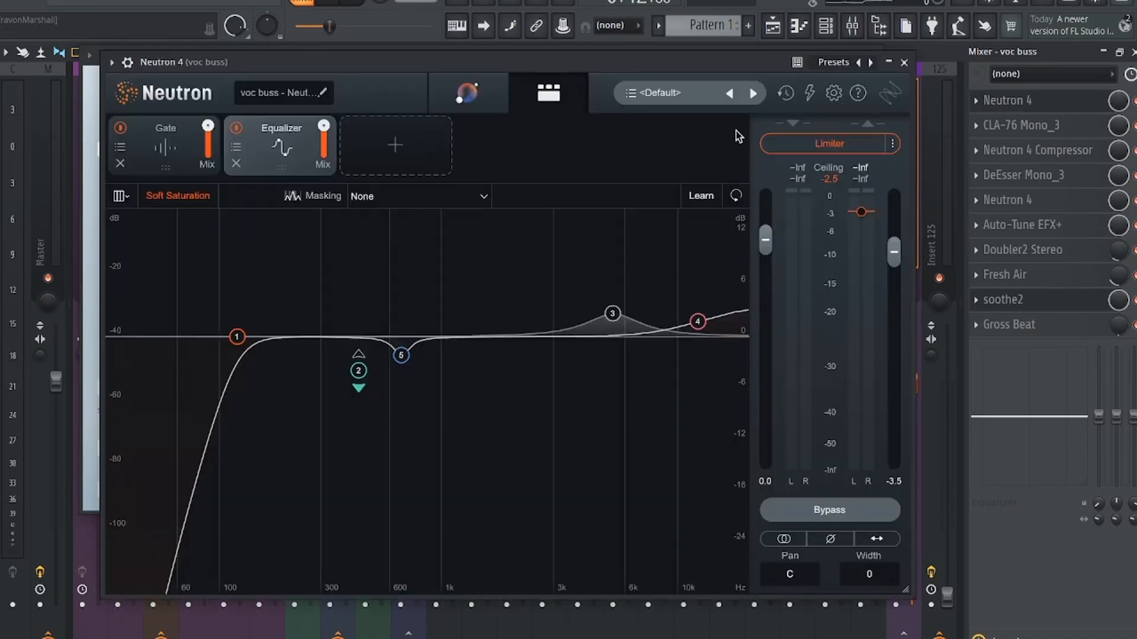
pyautogui.click(904, 63)
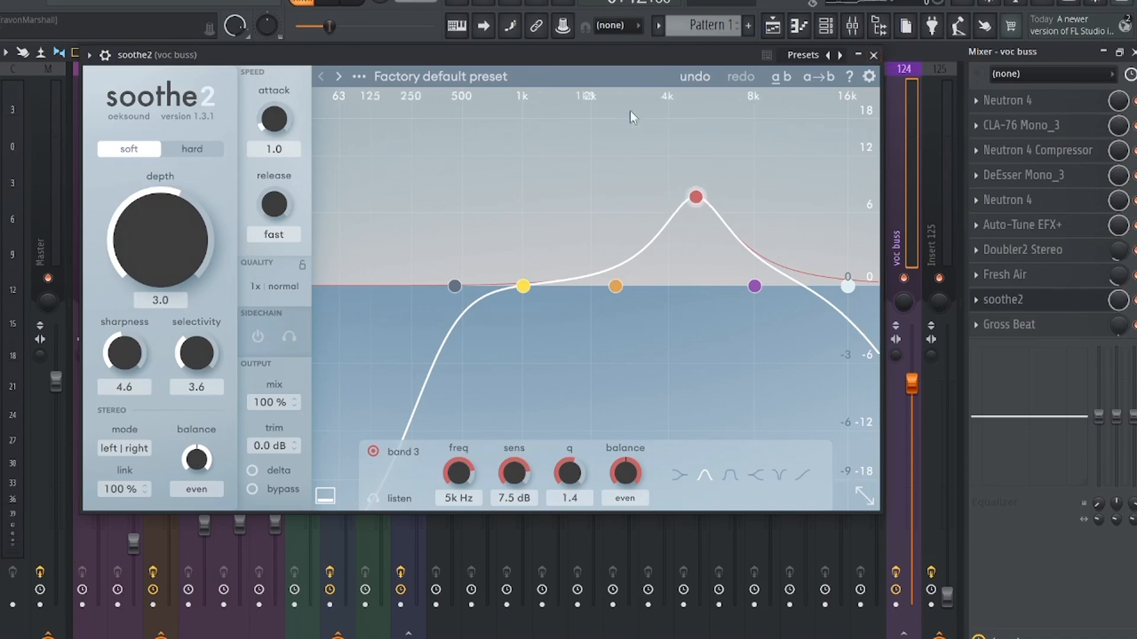
# Step: Close soothe2 and inspect band 2 of the equalizer in the second Neutron 4 on the voc buss
pyautogui.click(874, 54)
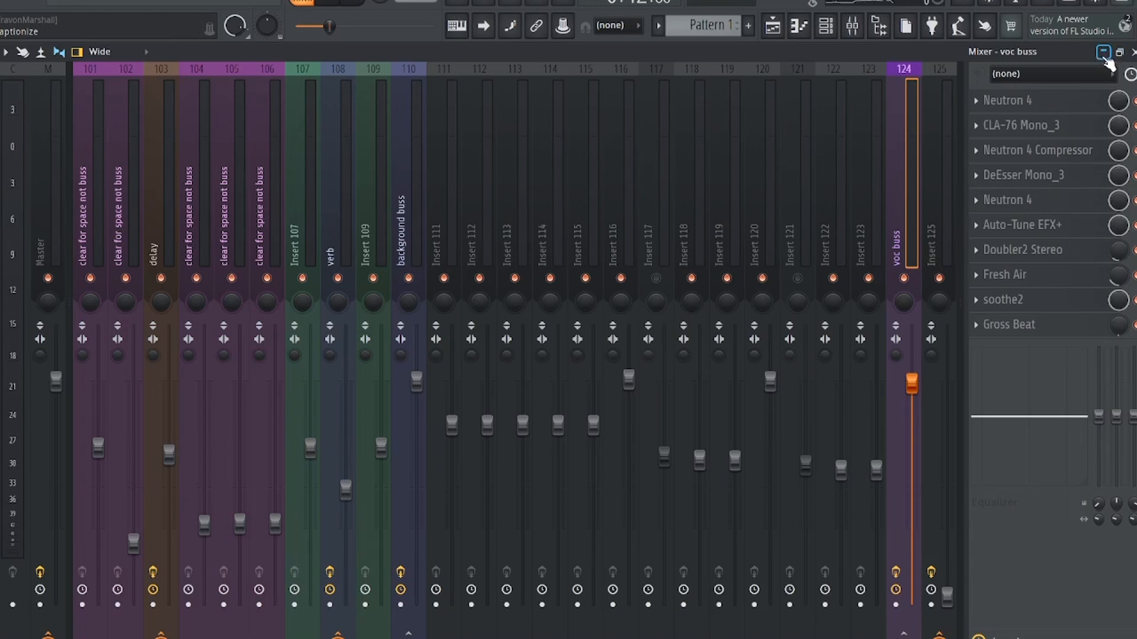
pyautogui.click(1025, 175)
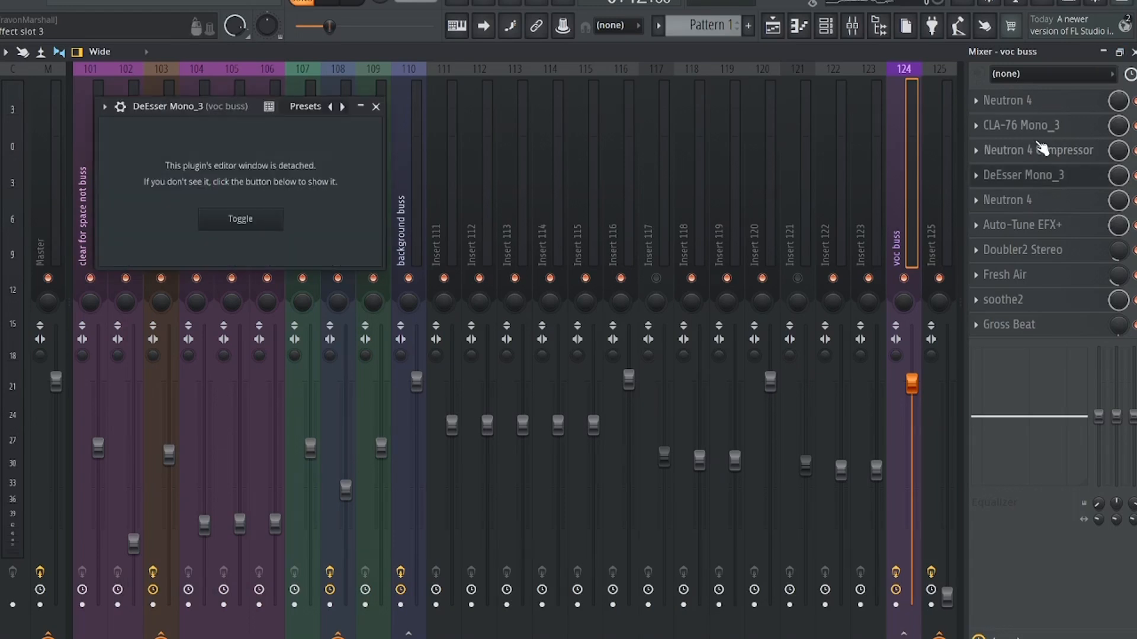
pyautogui.click(1044, 202)
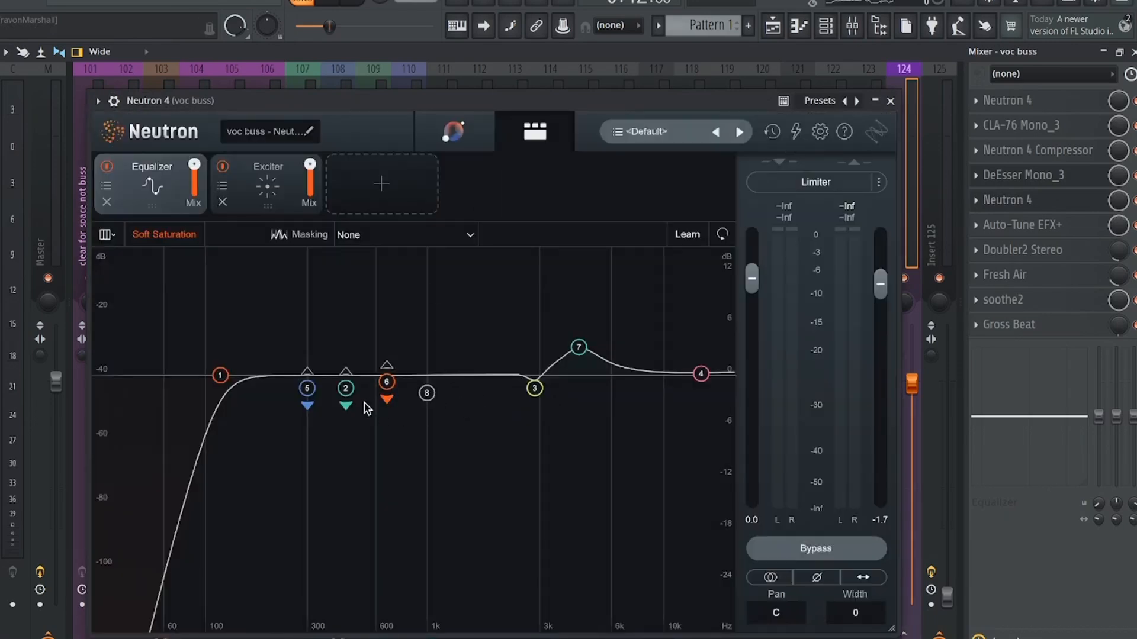
pyautogui.click(346, 390)
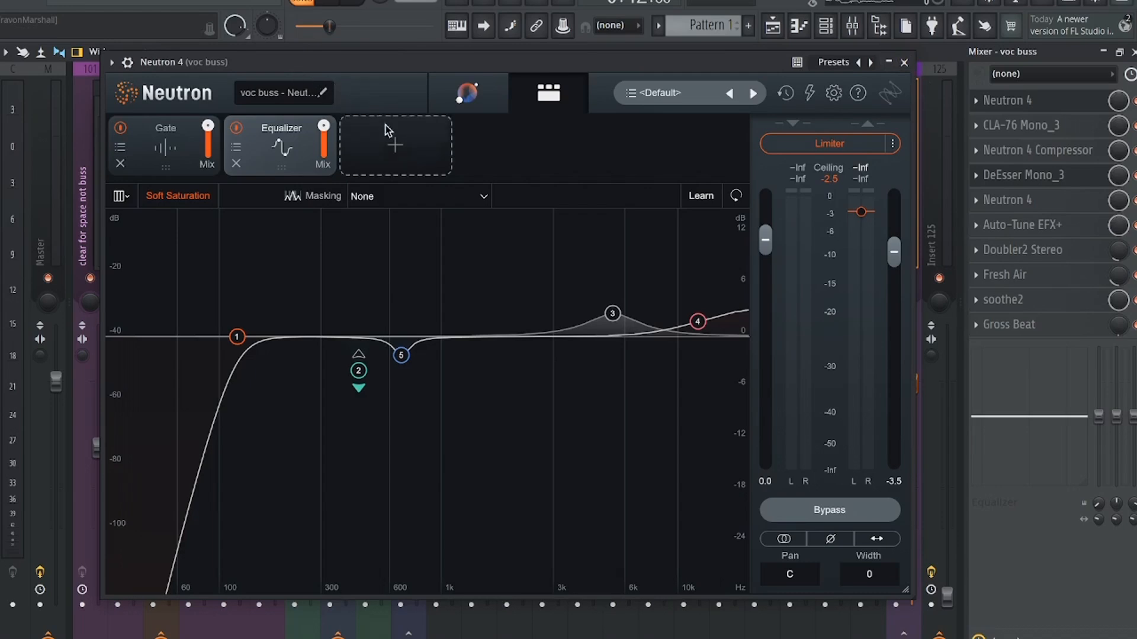
# Step: Inspect bands 2 and 5 of the first Neutron 4's equalizer on the voc buss and close that plugin
pyautogui.click(364, 370)
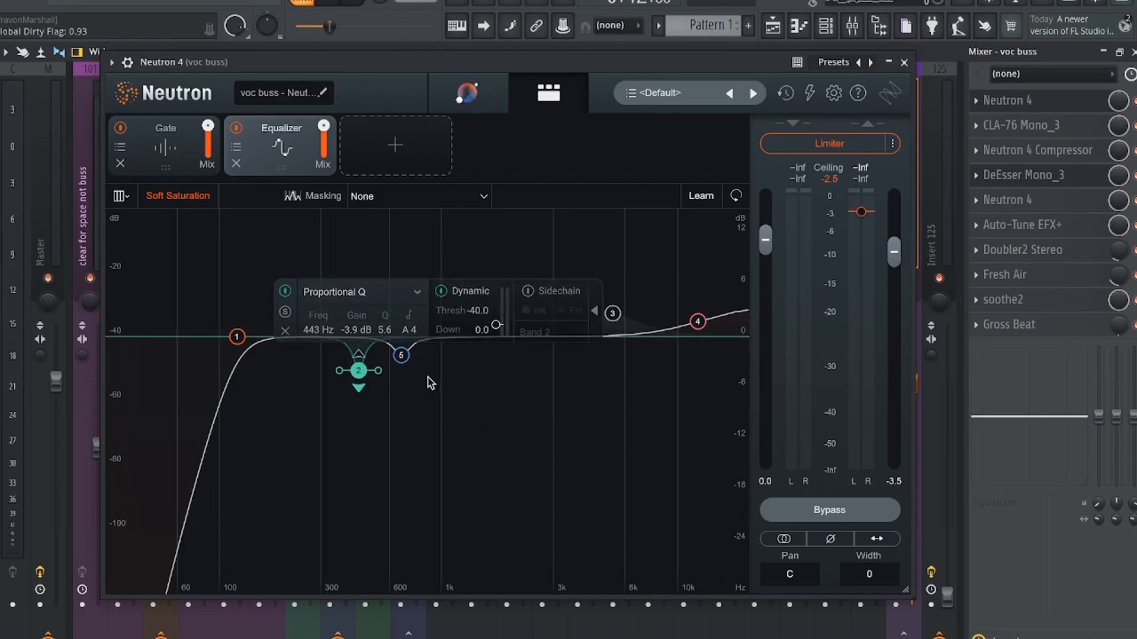
pyautogui.click(406, 404)
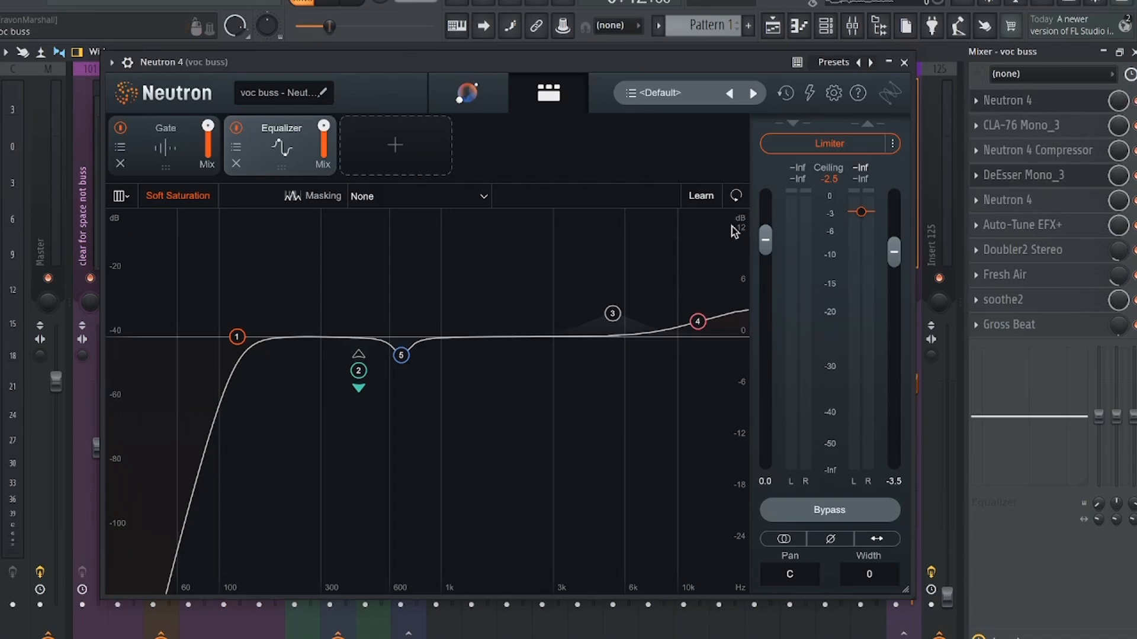
pyautogui.click(401, 355)
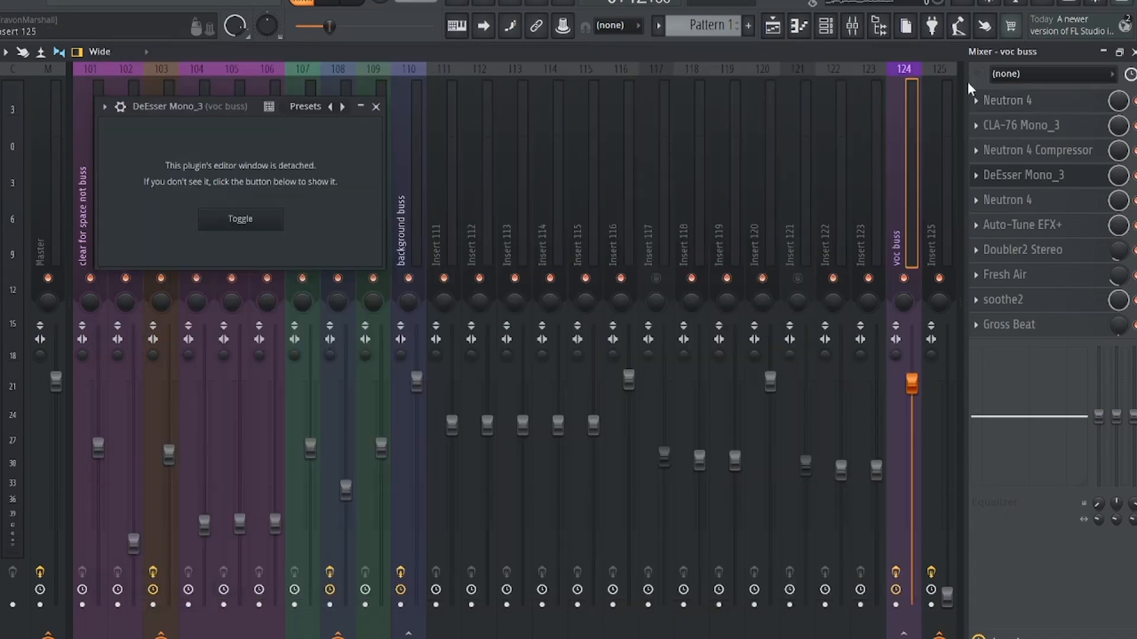
pyautogui.click(904, 62)
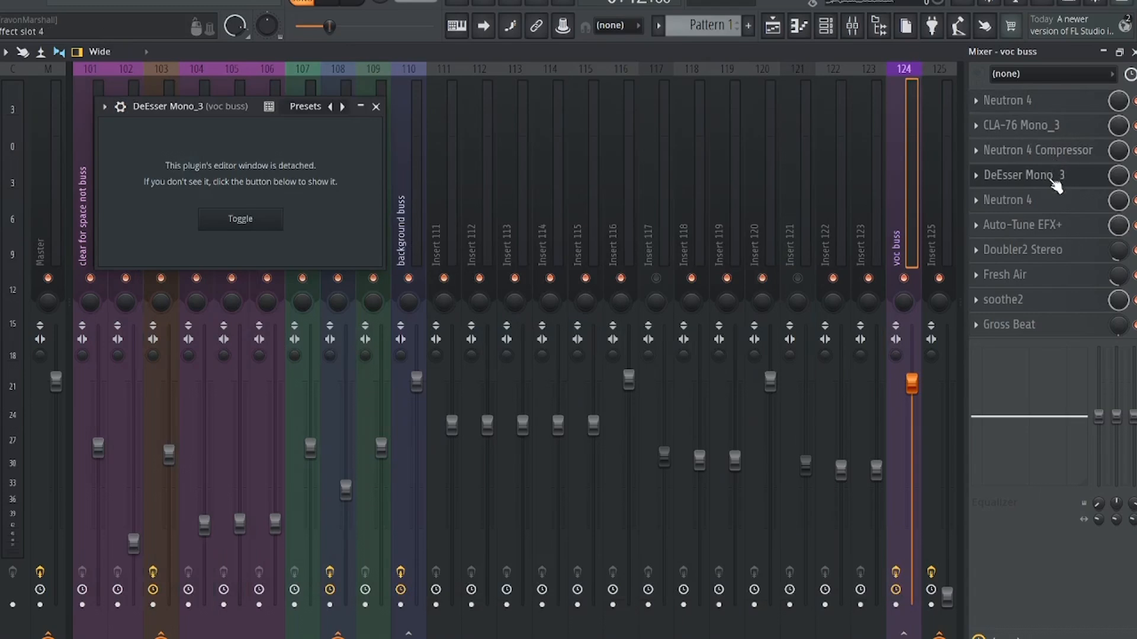
# Step: Reopen the second Neutron 4 on the voc buss and examine the settings of dynamic equalizer bands 5, 2 and 6
pyautogui.click(1054, 203)
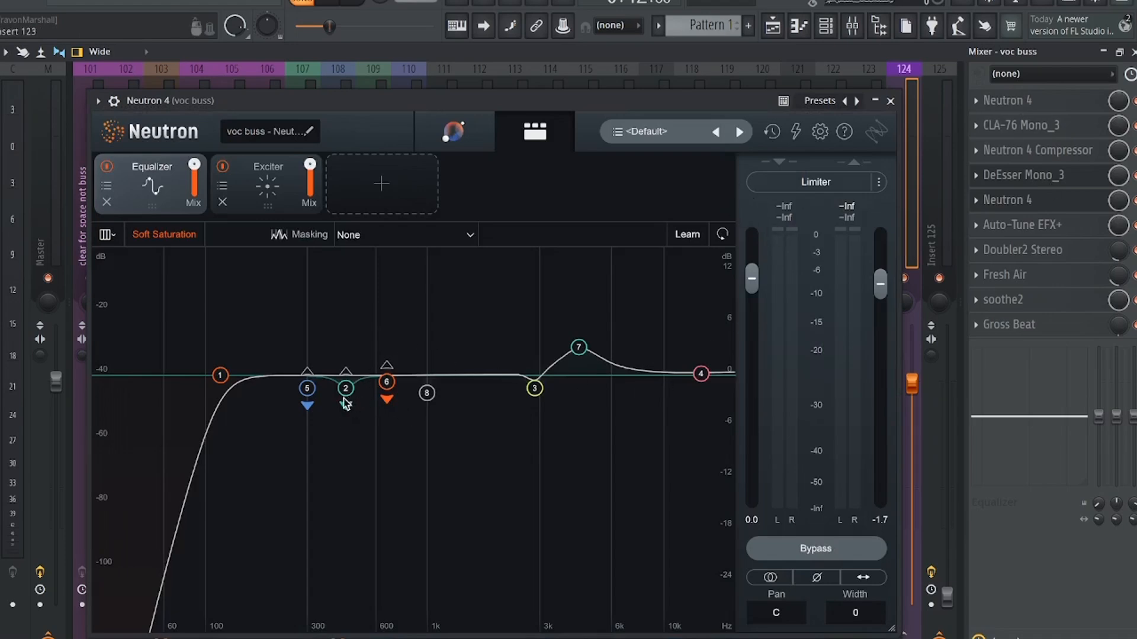
pyautogui.click(310, 395)
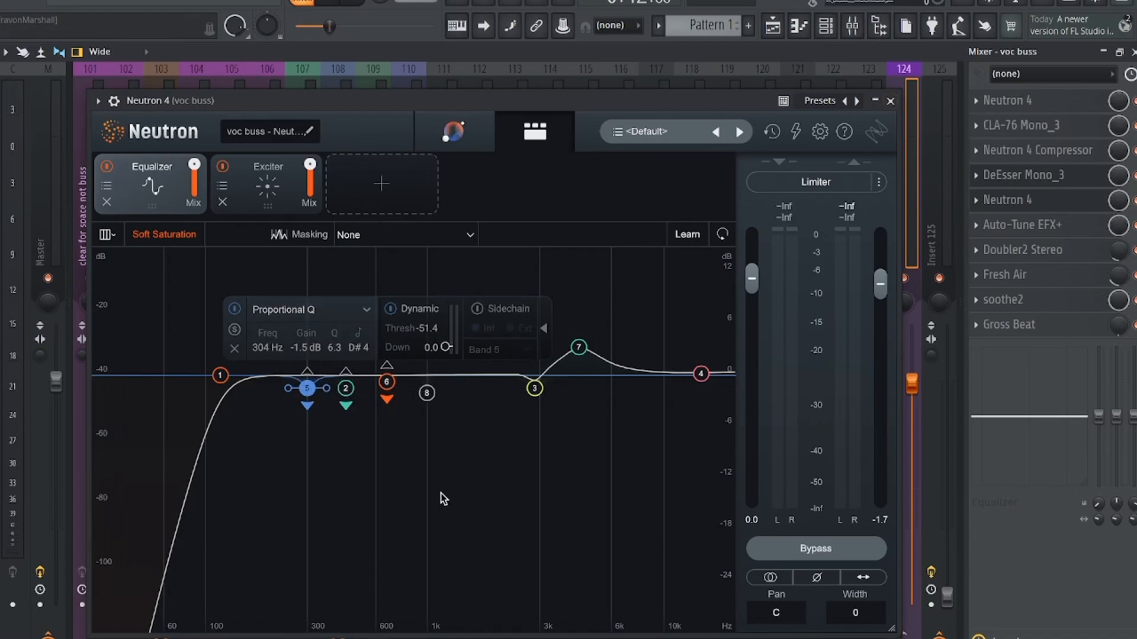
pyautogui.click(346, 388)
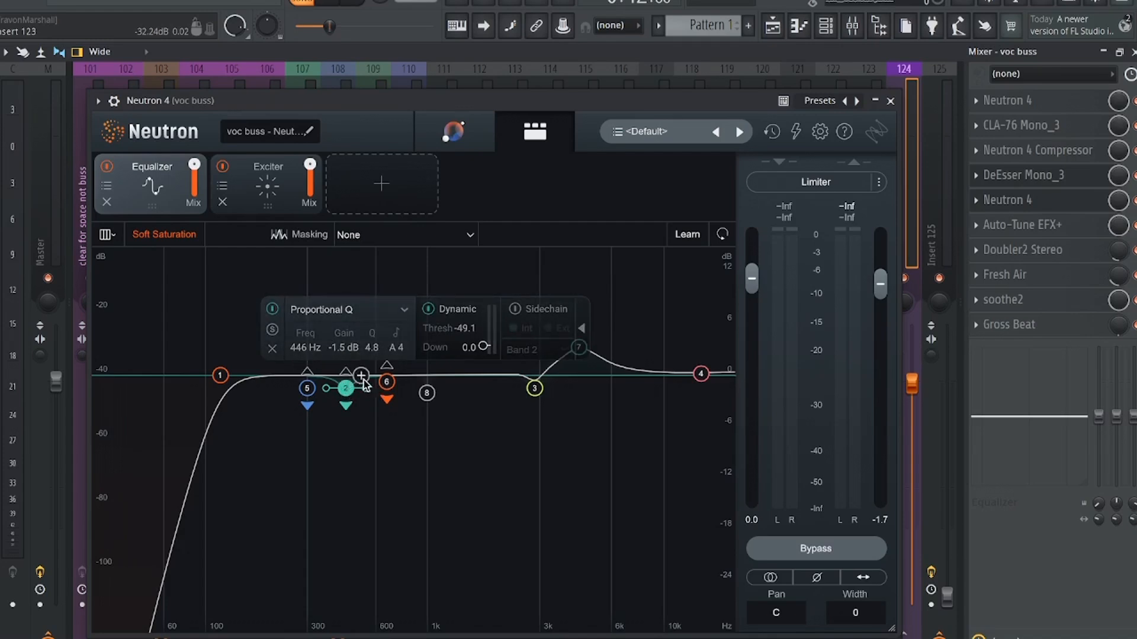
pyautogui.click(389, 382)
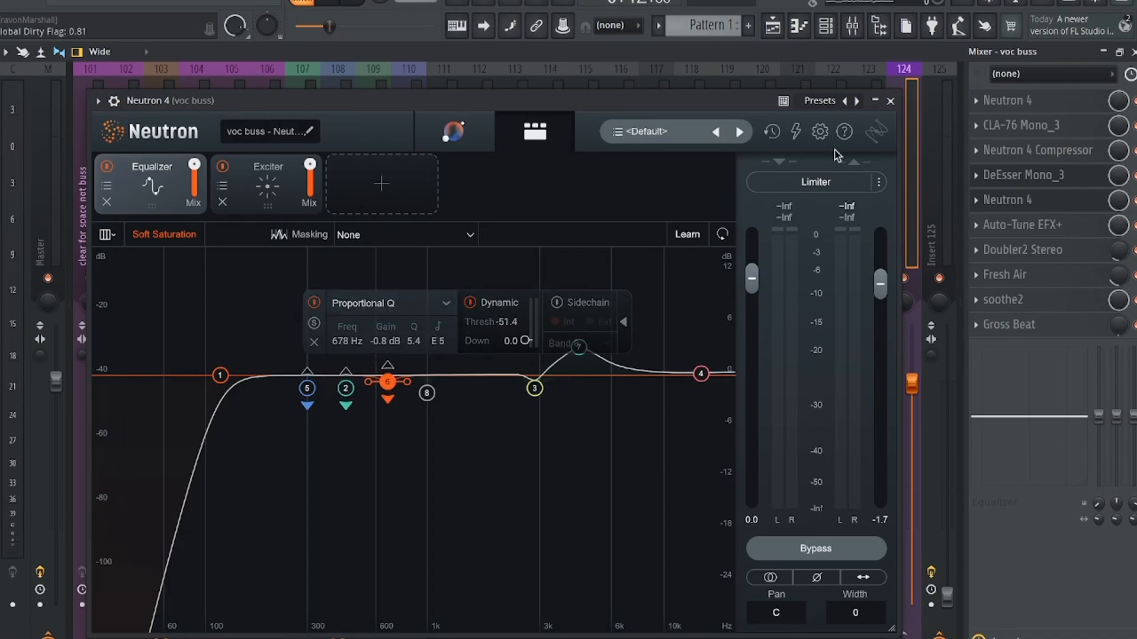
# Step: Recheck the first Neutron 4's equalizer curve around band 5 and close both Neutron 4 windows
pyautogui.click(995, 106)
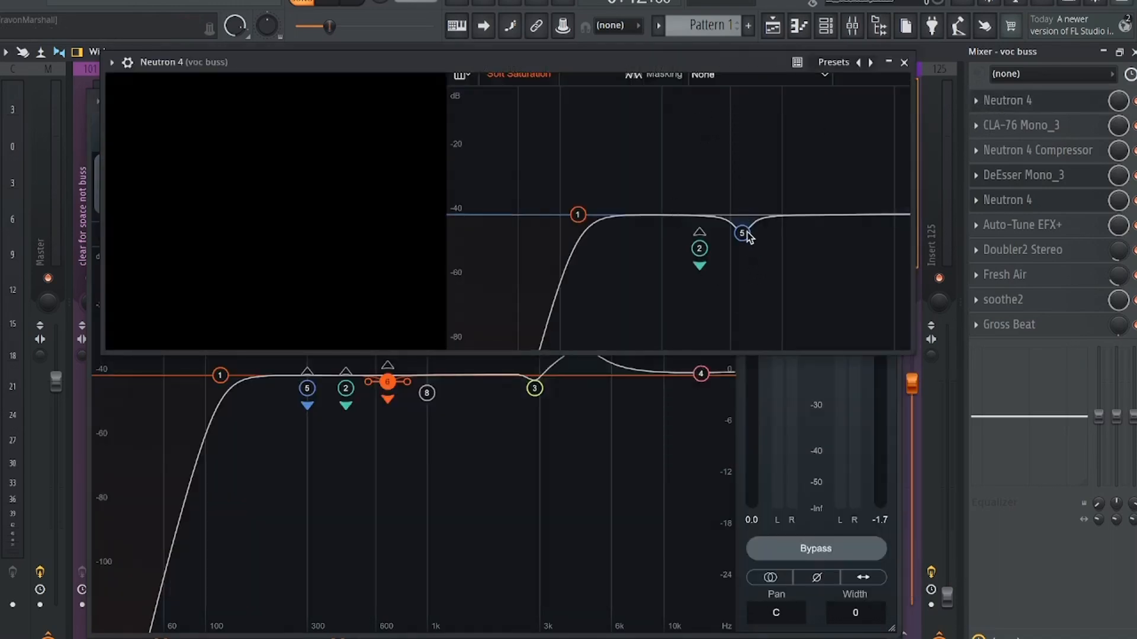
pyautogui.click(905, 63)
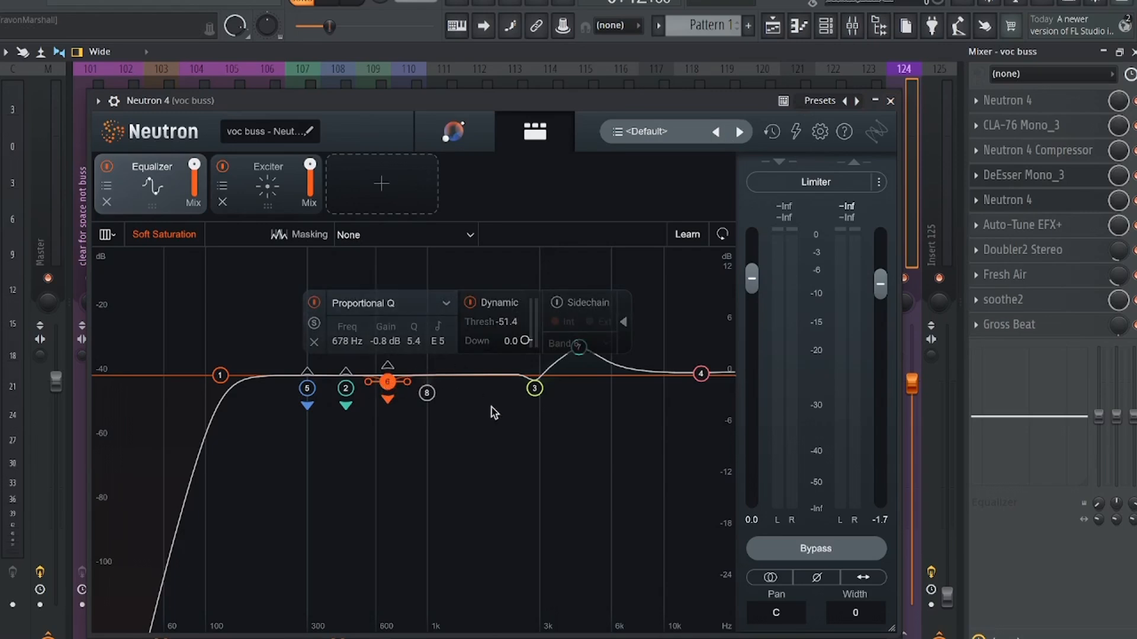
pyautogui.click(884, 101)
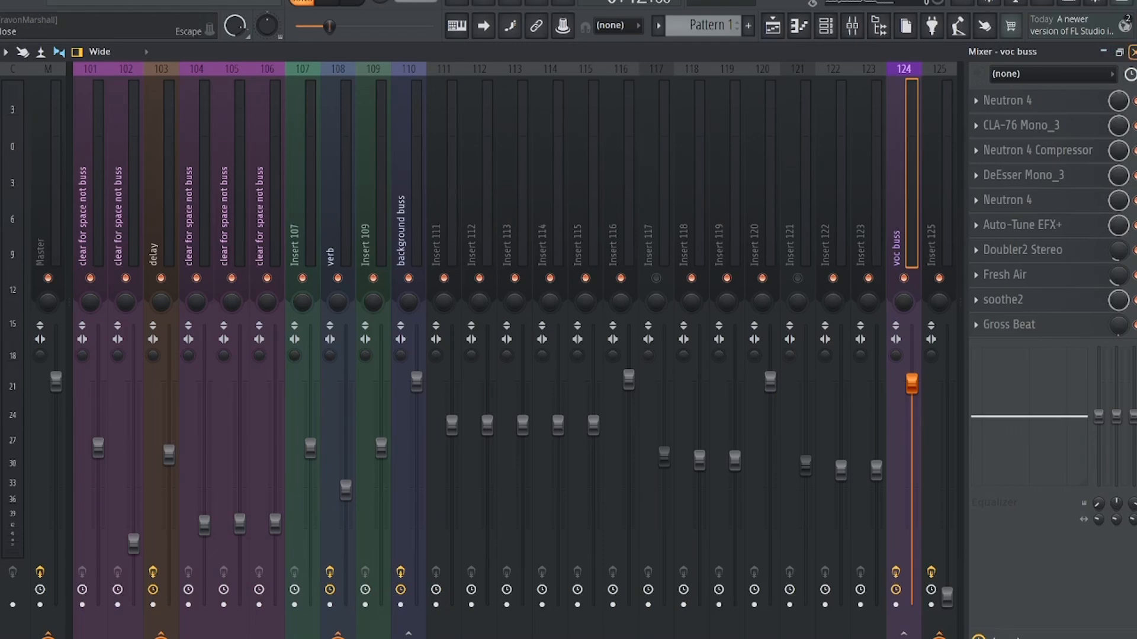
# Step: Close the mixer and play the arrangement in the playlist, following the vocal clips from about bar 23 onward
pyautogui.click(1133, 52)
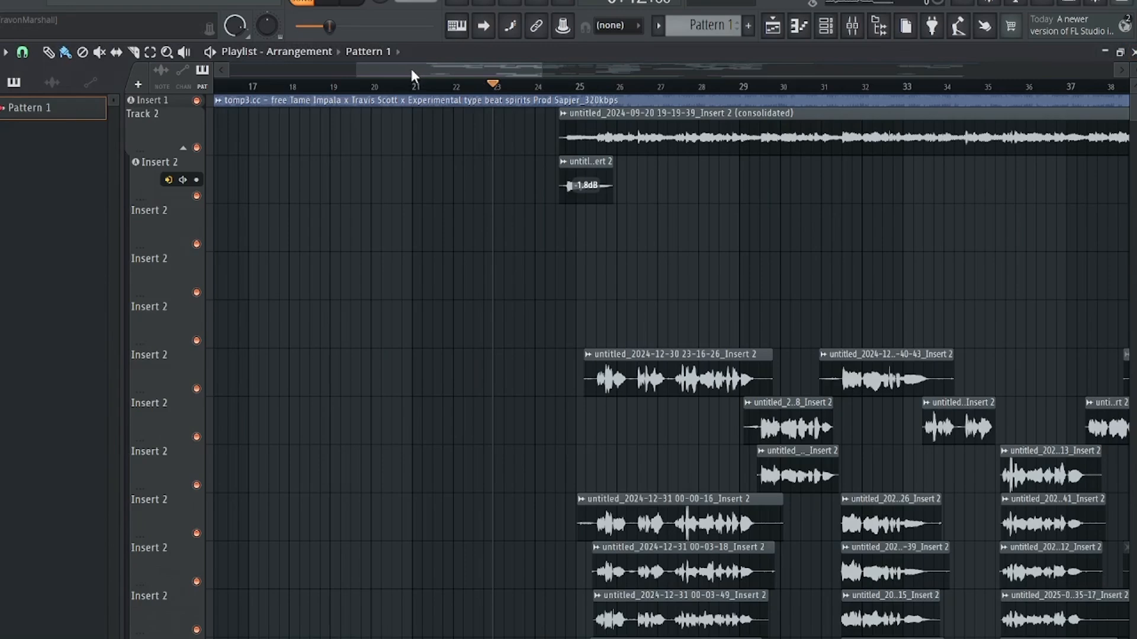
pyautogui.moveTo(414, 65); pyautogui.dragTo(437, 67)
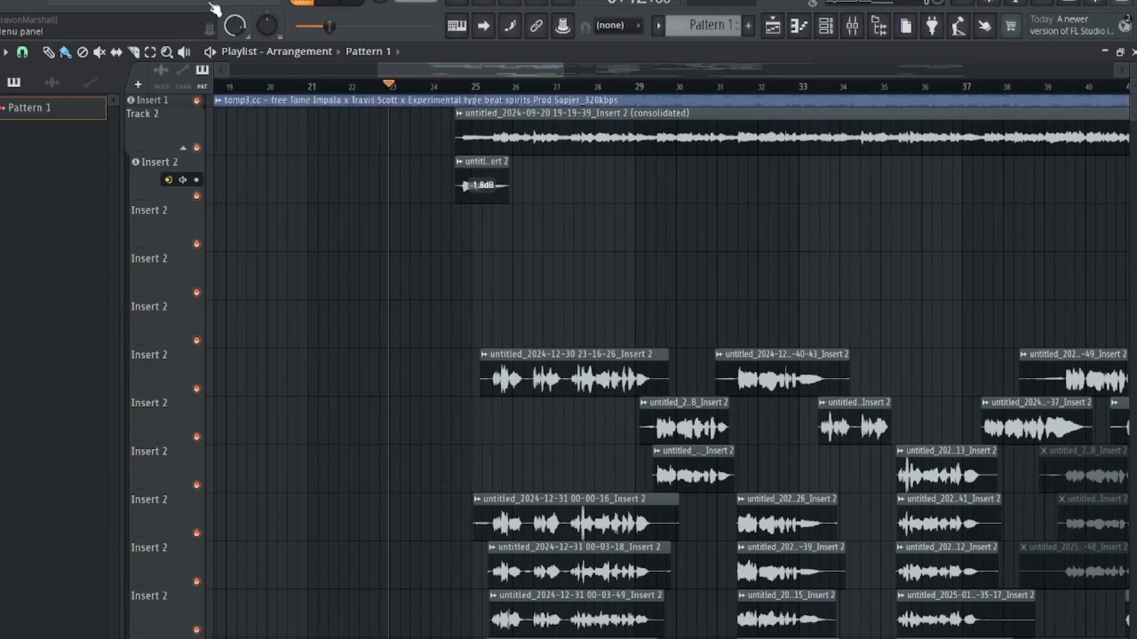
pyautogui.press('space')
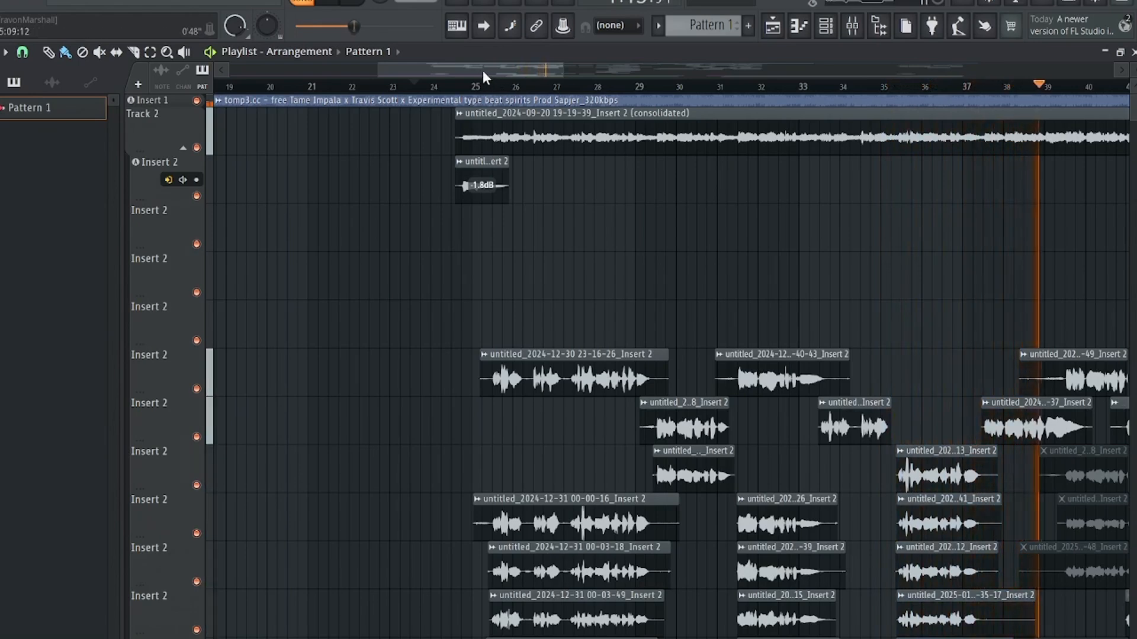
pyautogui.moveTo(477, 69); pyautogui.dragTo(615, 74)
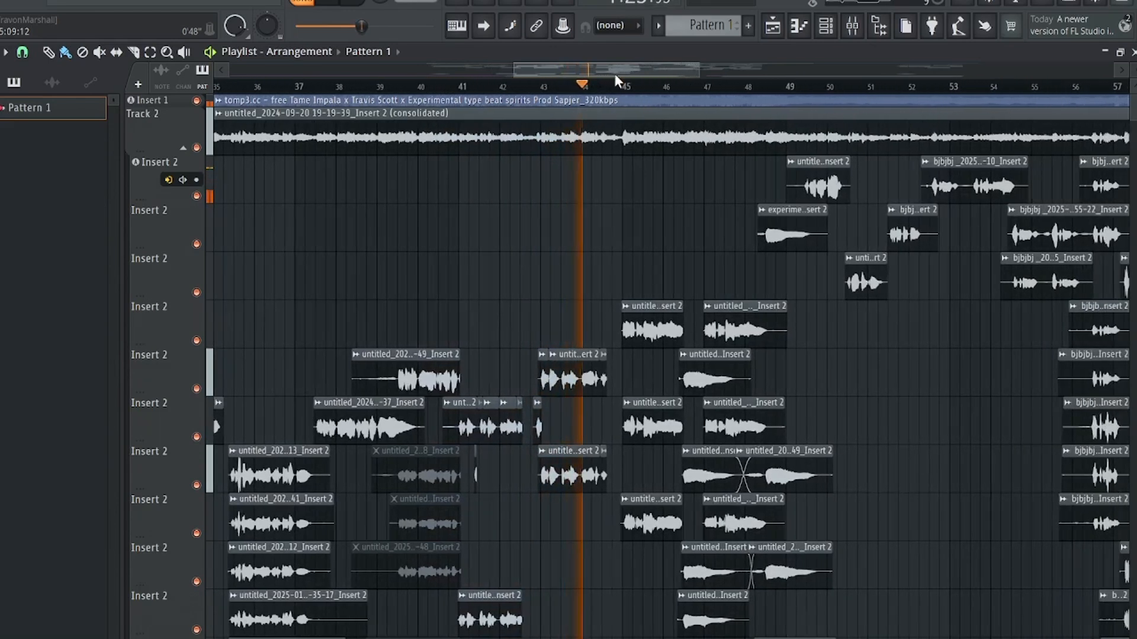